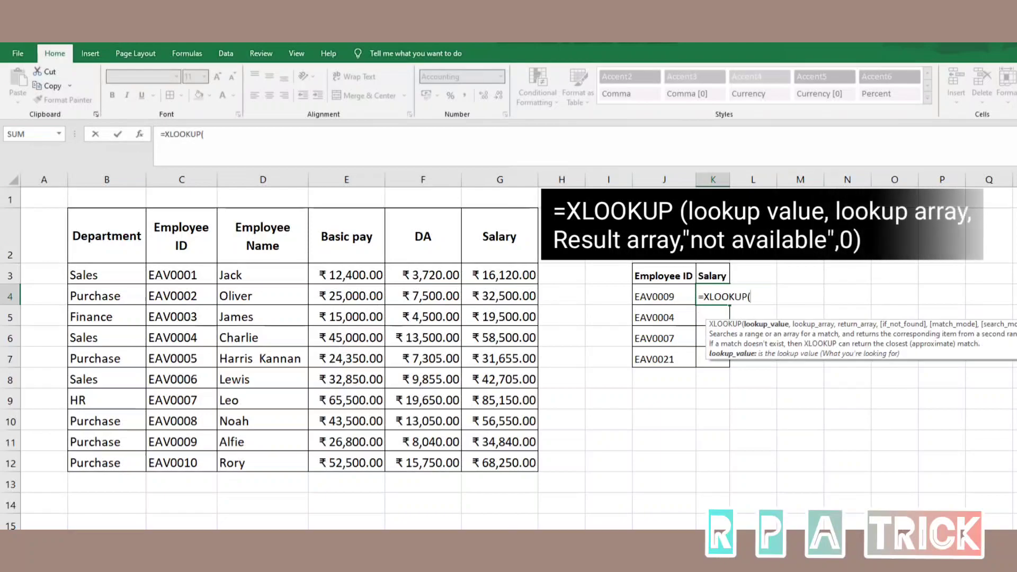
Step: Complete the salary lookup in K4 as =XLOOKUP(J4,$C$2:$C$12,$G$2:$G$12,"Not available",0)
{"action": "type", "text": ","}
{"action": "left_click_drag", "start_coordinate": [182, 236], "coordinate": [183, 461]}
{"action": "key", "text": "F4"}
{"action": "type", "text": ","}
{"action": "left_click_drag", "start_coordinate": [500, 236], "coordinate": [500, 462]}
{"action": "key", "text": "F4"}
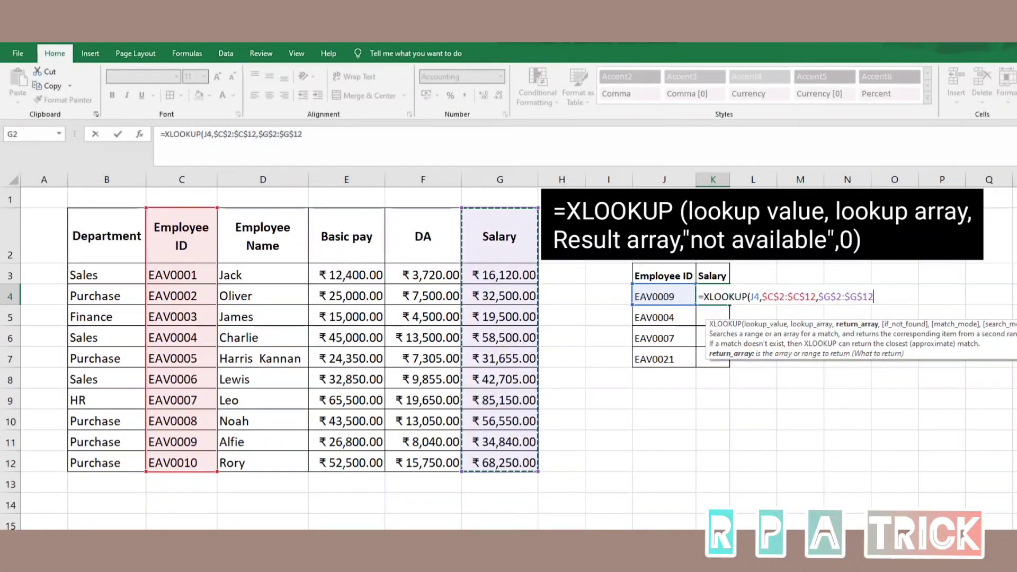
{"action": "type", "text": ",\"Not available"}
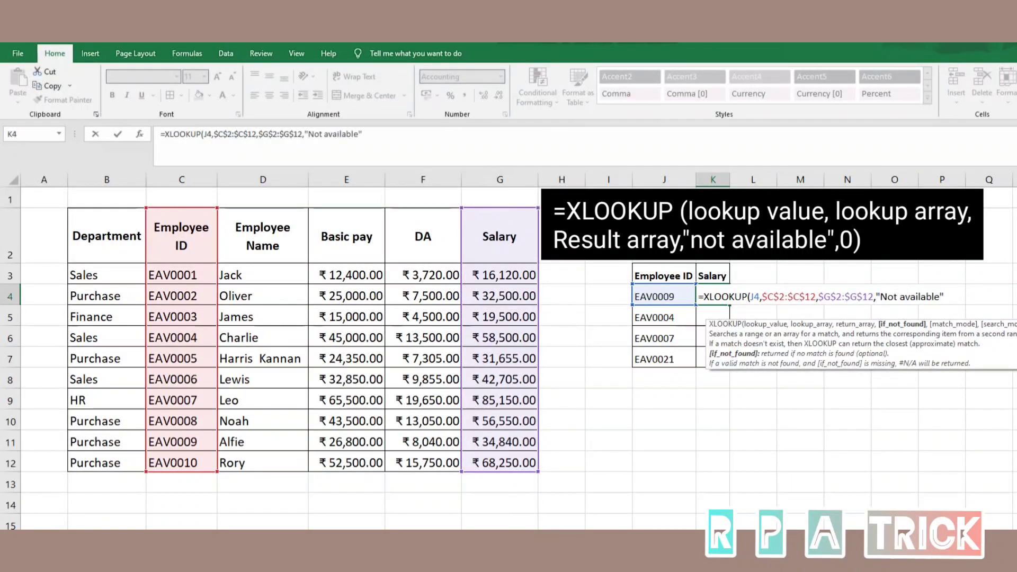
{"action": "type", "text": ",0"}
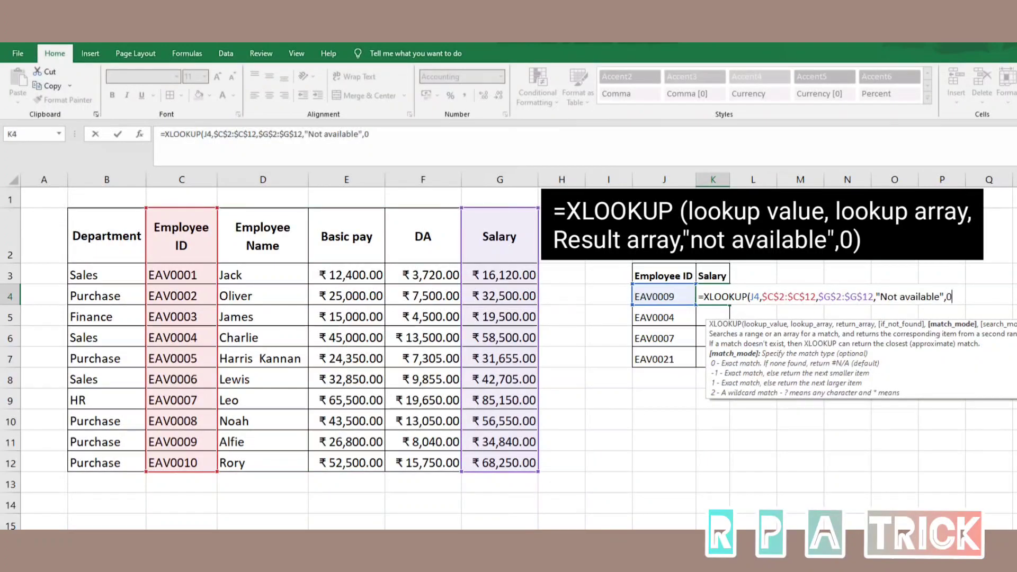
{"action": "key", "text": "Return"}
Step: Fill the salary lookup formula from K4 down through K7
{"action": "key", "text": "Up"}
{"action": "key", "text": "shift+Down"}
{"action": "key", "text": "shift+Down"}
{"action": "key", "text": "shift+Down"}
{"action": "key", "text": "ctrl+d"}
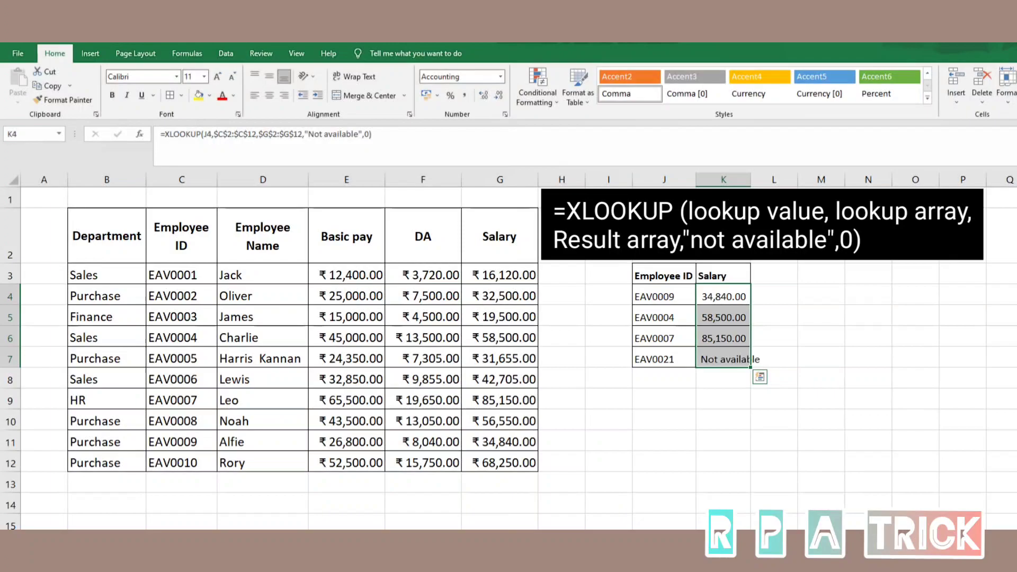
Step: Autofit the width of column K to the lookup results
{"action": "key", "text": "alt+h"}
{"action": "key", "text": "o"}
{"action": "key", "text": "i"}
{"action": "key", "text": "Down"}
{"action": "key", "text": "Down"}
{"action": "key", "text": "Down"}
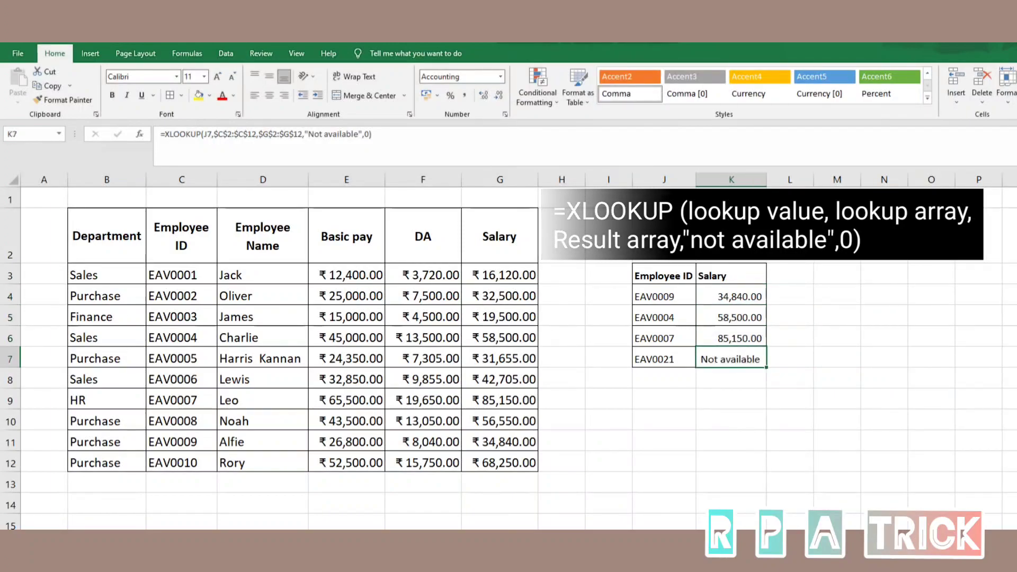
{"action": "key", "text": "Left"}
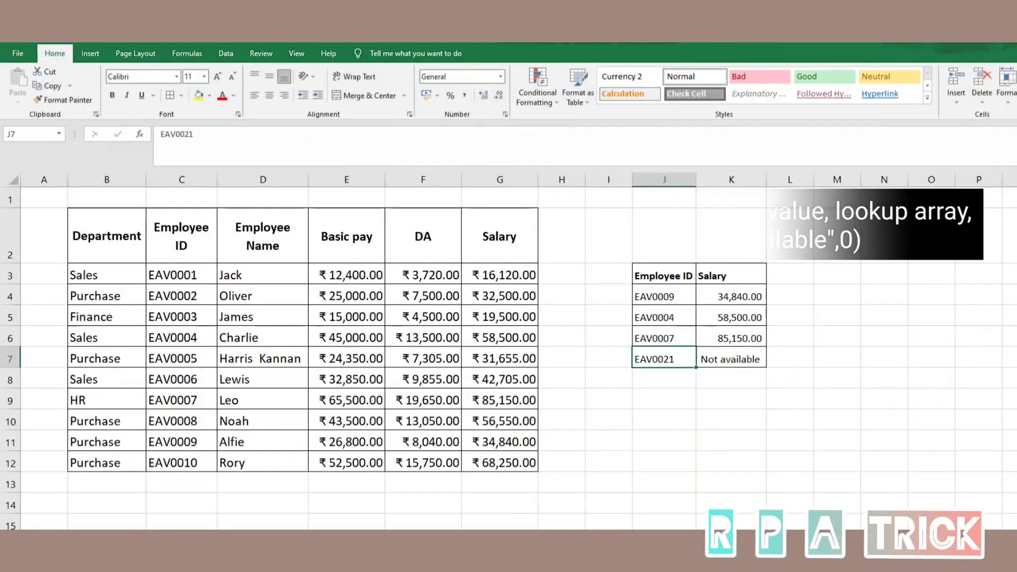
{"action": "left_click", "coordinate": [182, 275]}
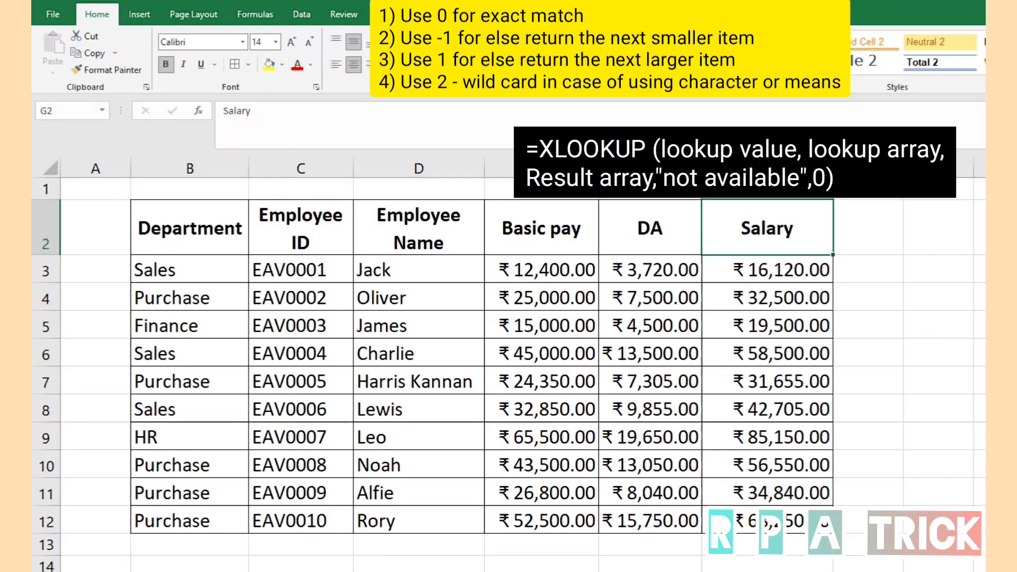
Step: Insert a blank column in the table before Salary and head it "Bonus Amount" in G2
{"action": "key", "text": "ctrl+shift+Down"}
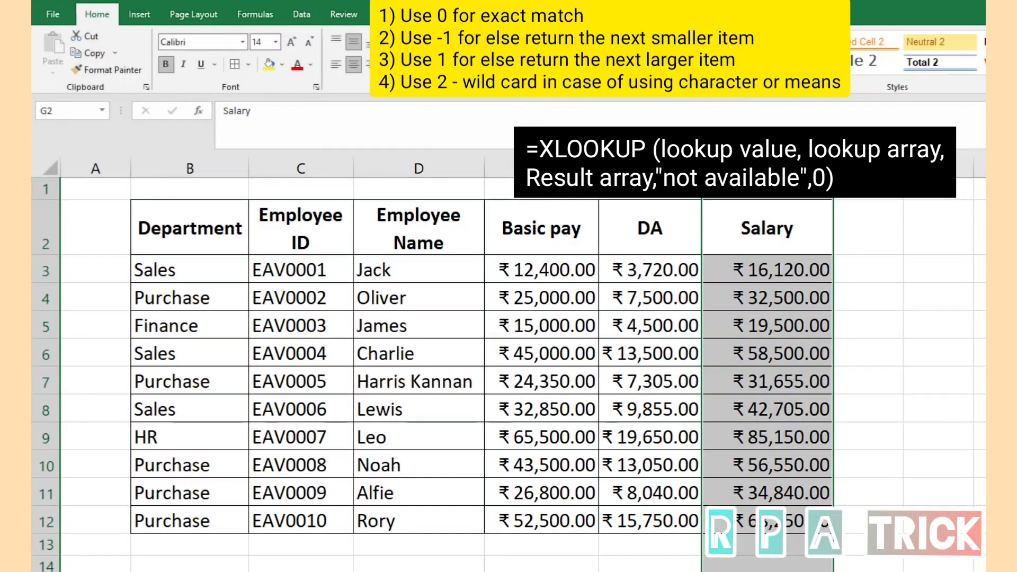
{"action": "key", "text": "ctrl+shift+plus"}
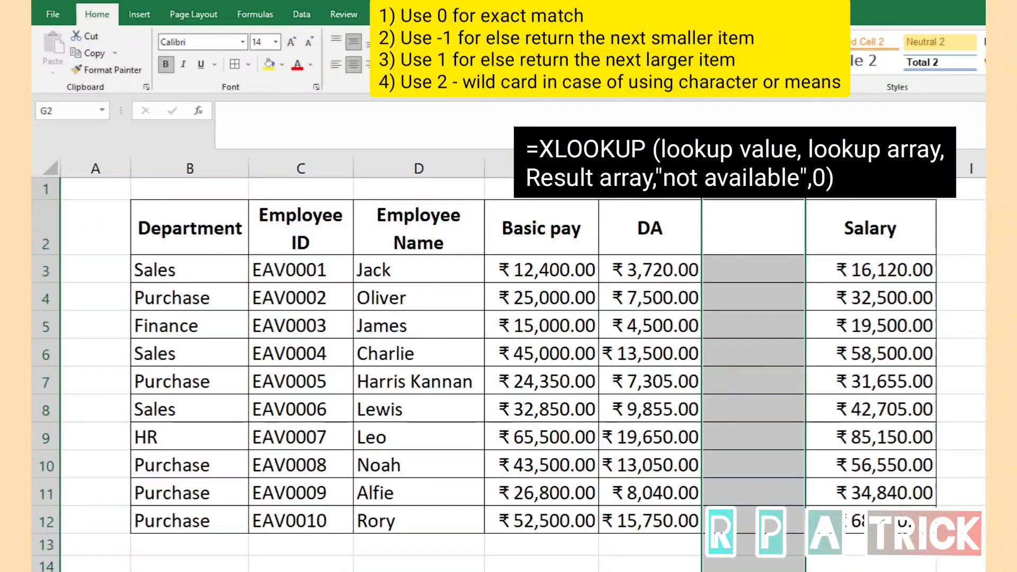
{"action": "left_click", "coordinate": [752, 227]}
{"action": "type", "text": "Bo"}
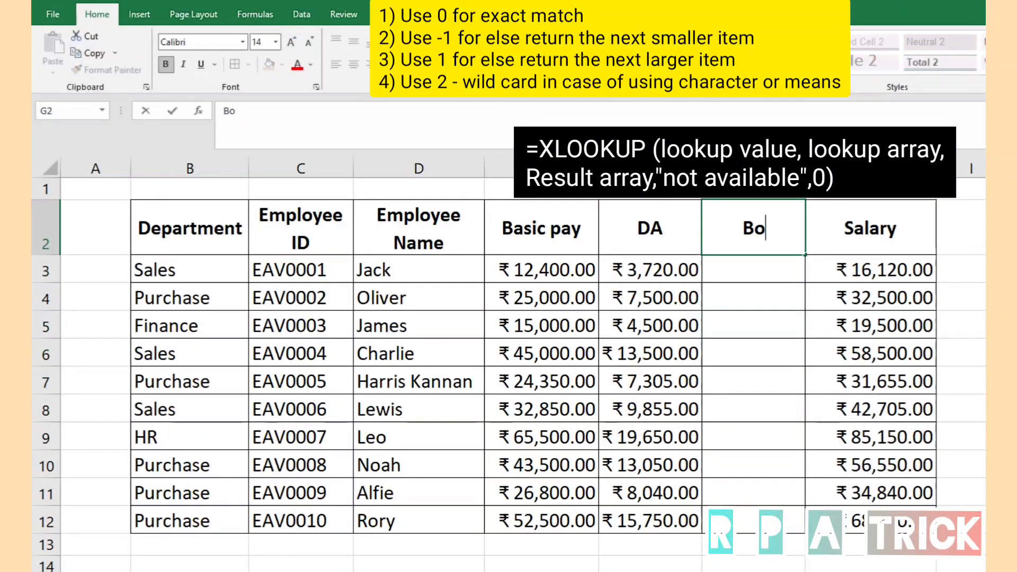
{"action": "type", "text": "nus Amount"}
{"action": "key", "text": "Return"}
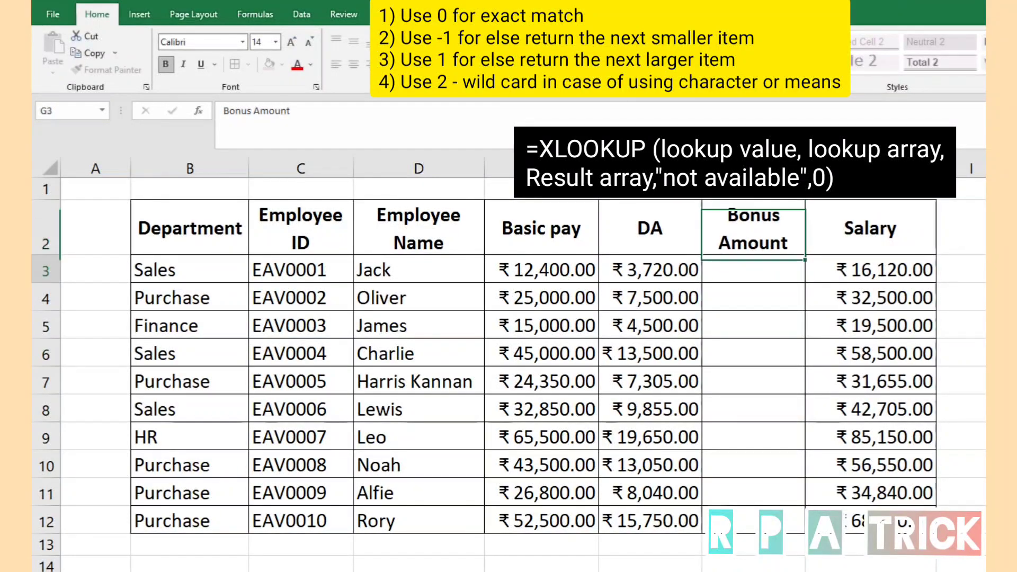
Step: Examine the Employee ID and Bonus Rate columns of the Till 2021 Bonus Rate table on the Bonus sheet
{"action": "key", "text": "ctrl+Page_Down"}
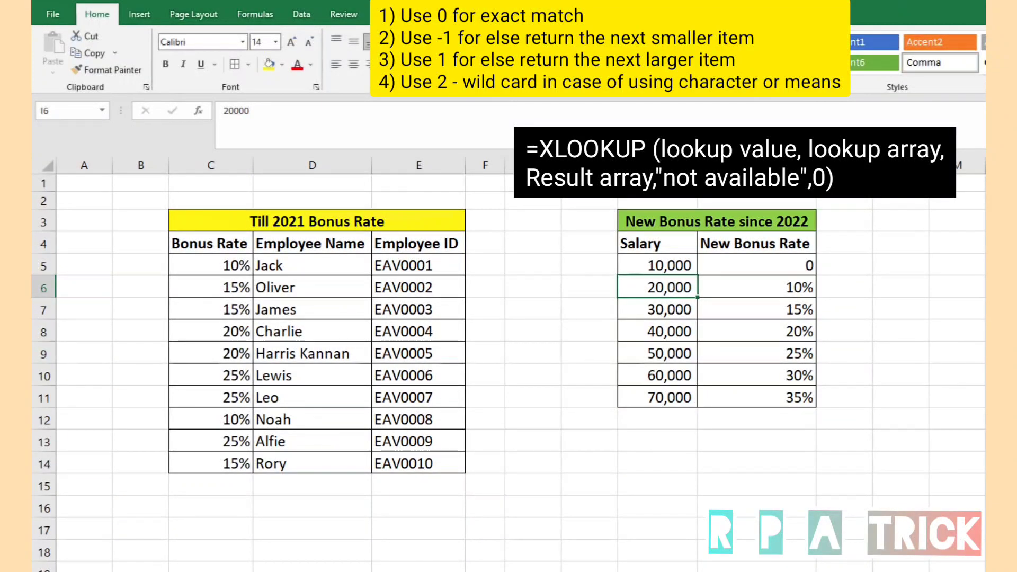
{"action": "left_click_drag", "start_coordinate": [419, 244], "coordinate": [419, 463]}
{"action": "scroll", "coordinate": [508, 366], "scroll_direction": "down", "scroll_amount": 1}
{"action": "scroll", "coordinate": [509, 365], "scroll_direction": "right", "scroll_amount": 1}
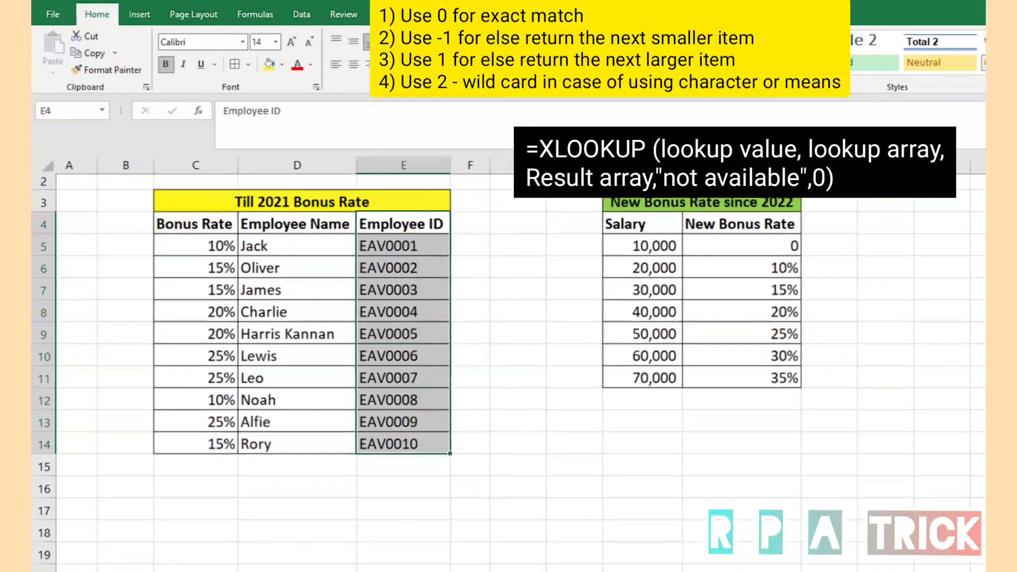
{"action": "scroll", "coordinate": [508, 365], "scroll_direction": "up", "scroll_amount": 1}
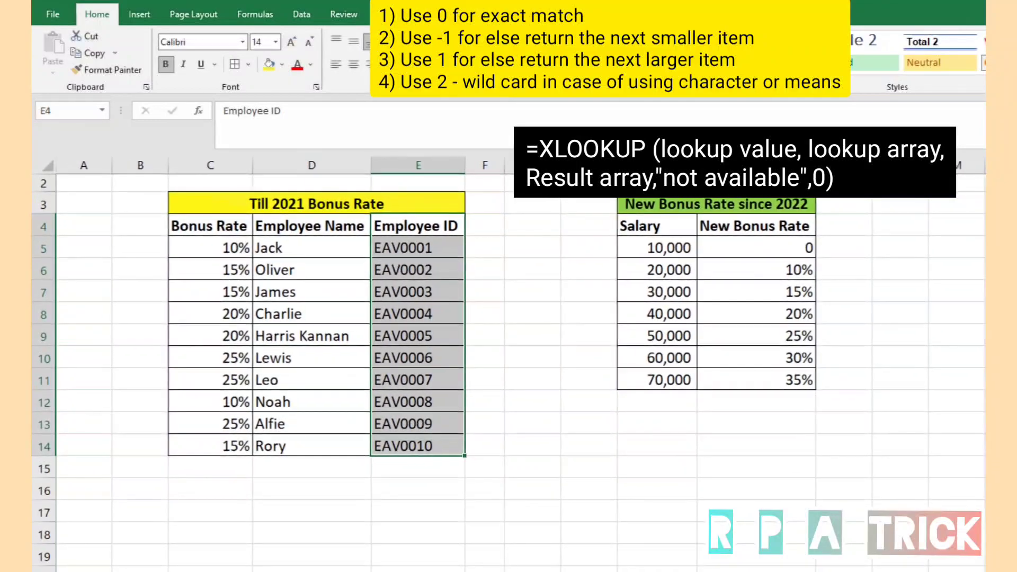
{"action": "left_click_drag", "start_coordinate": [210, 226], "coordinate": [211, 446]}
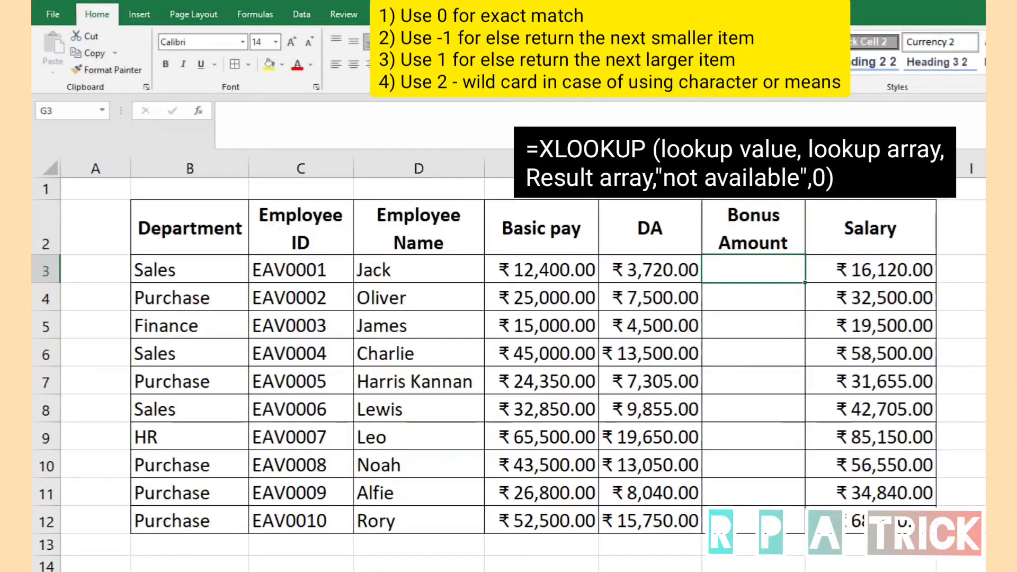
Step: Enter =XLOOKUP(C3,Bonus!E4:E14,Bonus!C4:C14,) in G3 to look up the employee's bonus rate
{"action": "type", "text": "=xloo"}
{"action": "key", "text": "Tab"}
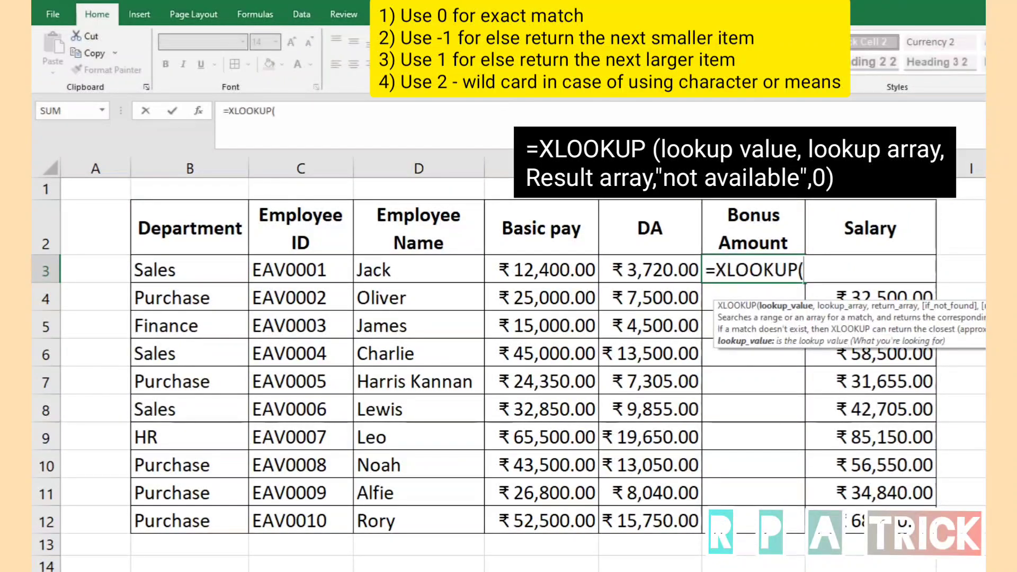
{"action": "left_click", "coordinate": [300, 270]}
{"action": "type", "text": ","}
{"action": "key", "text": "ctrl+Page_Down"}
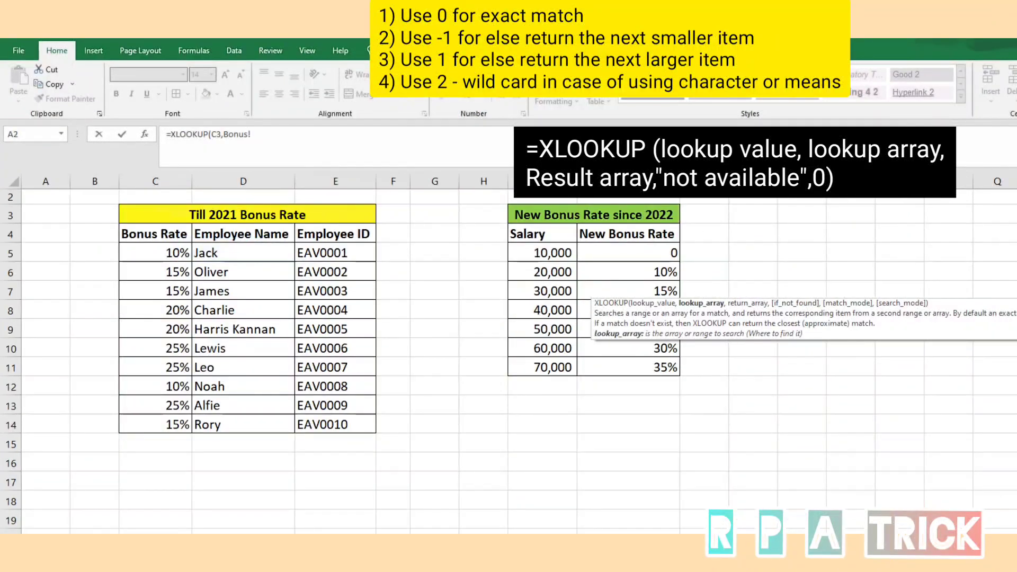
{"action": "left_click", "coordinate": [335, 233]}
{"action": "key", "text": "ctrl+shift+Down"}
{"action": "type", "text": ","}
{"action": "left_click", "coordinate": [155, 233]}
{"action": "key", "text": "ctrl+shift+Down"}
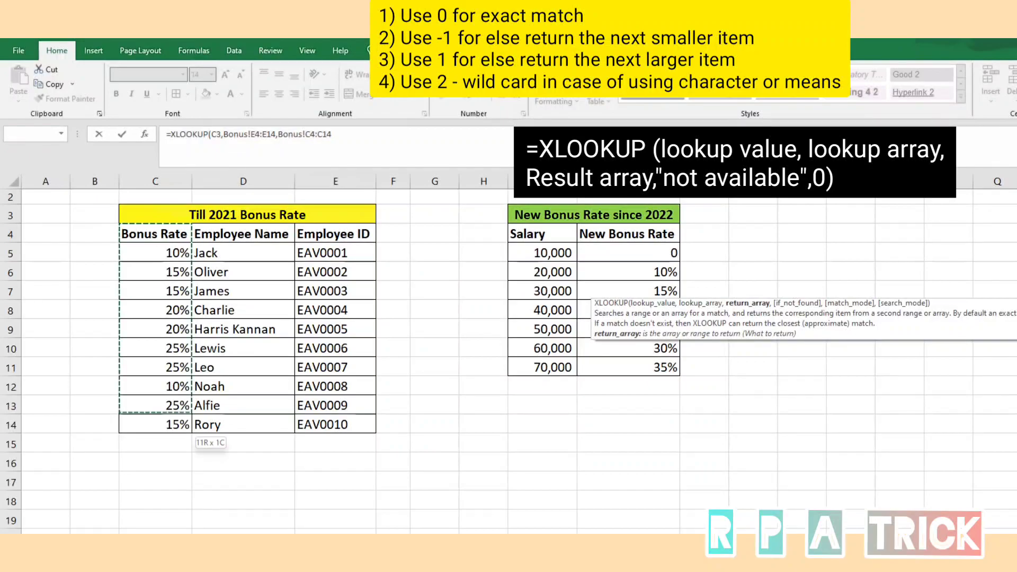
{"action": "type", "text": ","}
{"action": "key", "text": "Return"}
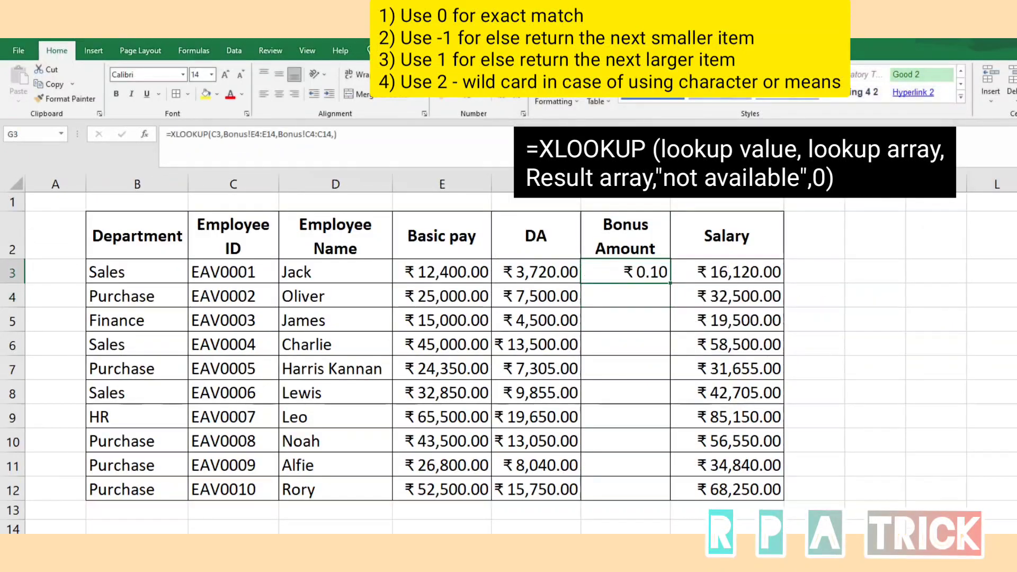
Step: Make both Bonus sheet ranges in the G3 formula absolute, as $E$4:$E$14 and $C$4:$C$14
{"action": "left_click_drag", "start_coordinate": [223, 134], "coordinate": [315, 134]}
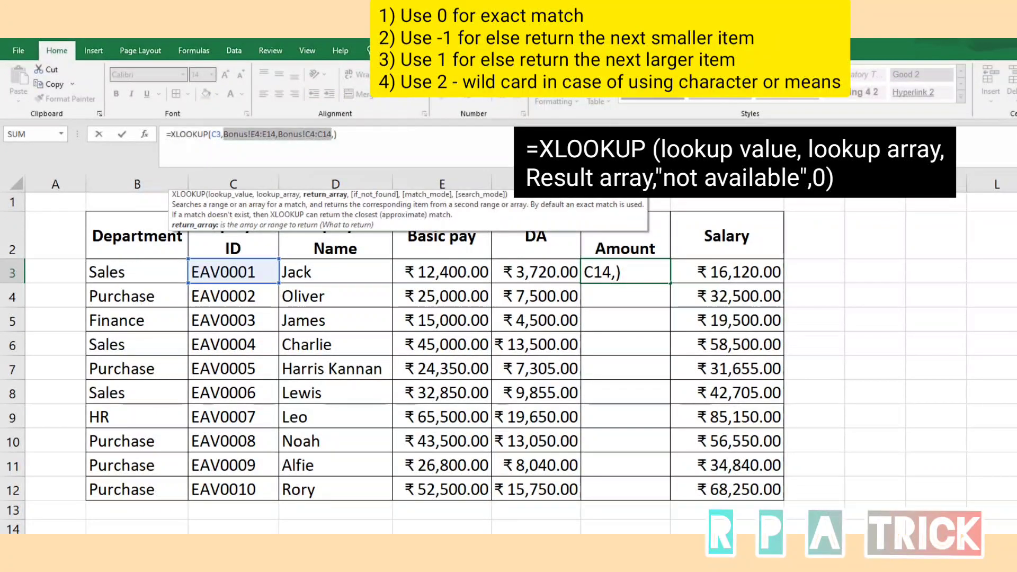
{"action": "key", "text": "F4"}
{"action": "key", "text": "ctrl+Return"}
Step: Fill the bonus rate lookup from G3 down through G12
{"action": "key", "text": "shift+Down"}
{"action": "key", "text": "shift+Down"}
{"action": "key", "text": "shift+Down"}
{"action": "key", "text": "shift+Down"}
{"action": "key", "text": "shift+Down"}
{"action": "key", "text": "shift+Down"}
{"action": "key", "text": "shift+Down"}
{"action": "key", "text": "shift+Down"}
{"action": "key", "text": "shift+Down"}
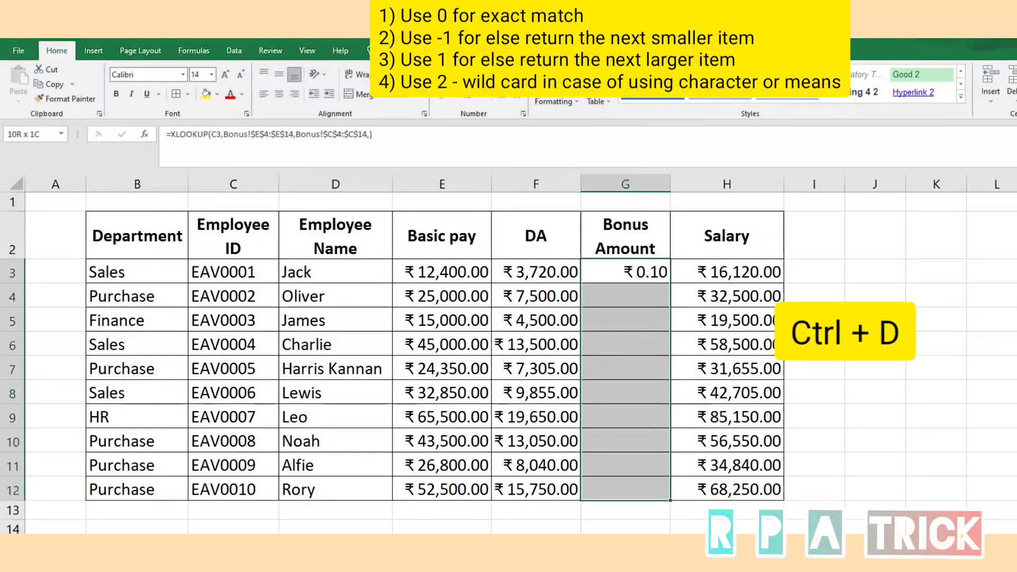
{"action": "key", "text": "ctrl+d"}
Step: Multiply the G3 lookup by the basic pay in E3 and fill the formula down through G12
{"action": "left_click", "coordinate": [625, 236]}
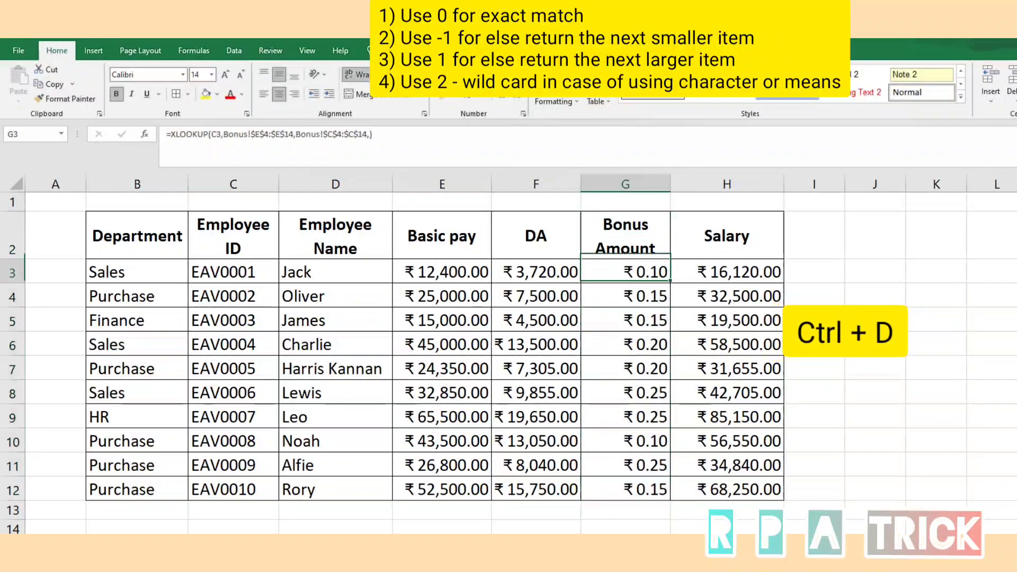
{"action": "key", "text": "F2"}
{"action": "type", "text": "*"}
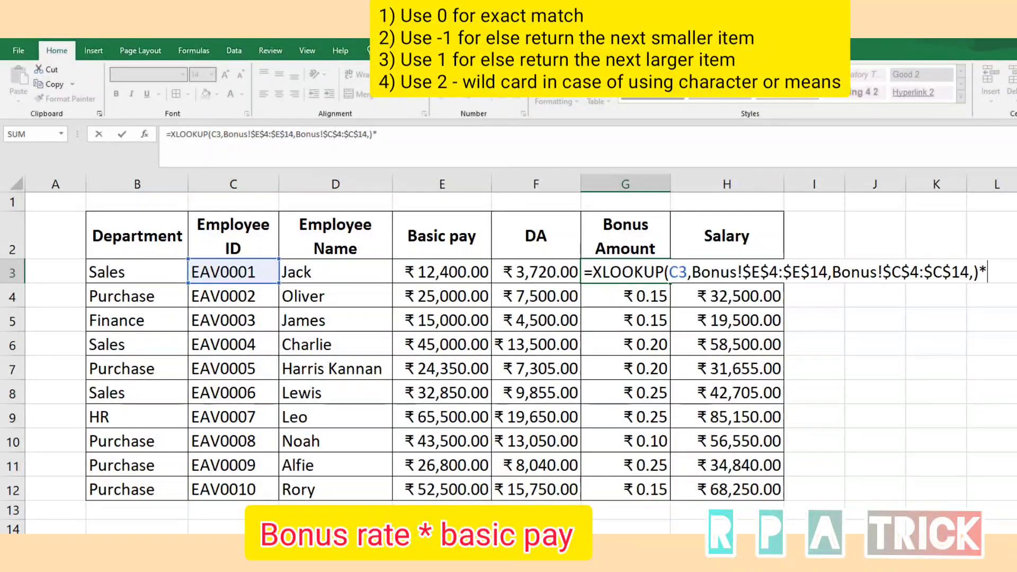
{"action": "type", "text": "E3"}
{"action": "key", "text": "ctrl+Return"}
{"action": "key", "text": "ctrl+shift+Down"}
{"action": "key", "text": "ctrl+d"}
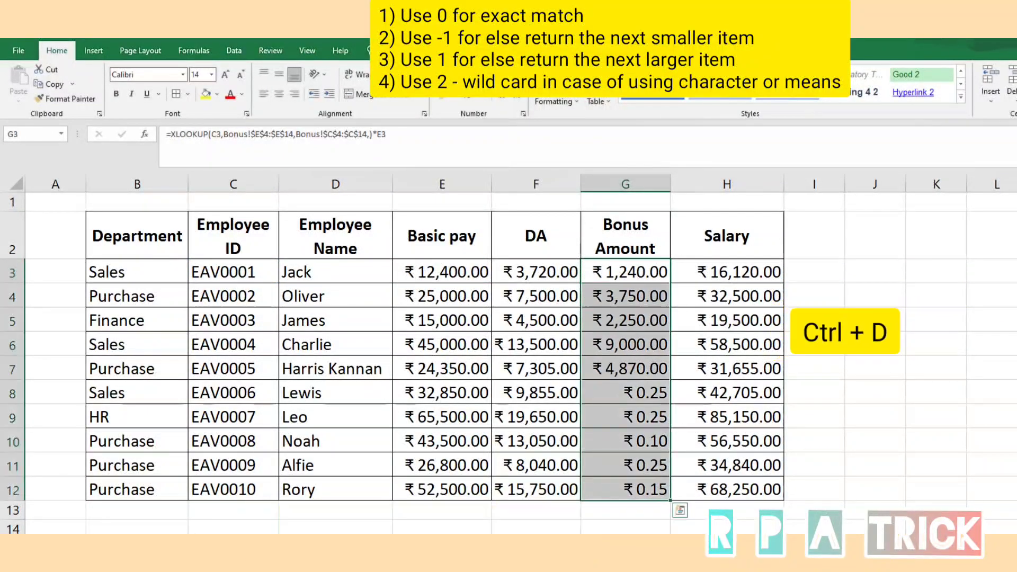
Step: Replace the Salary formula in H3 with =SUM(E3:G3) and fill it down through H12
{"action": "left_click", "coordinate": [726, 271]}
{"action": "key", "text": "F2"}
{"action": "key", "text": "ctrl+Return"}
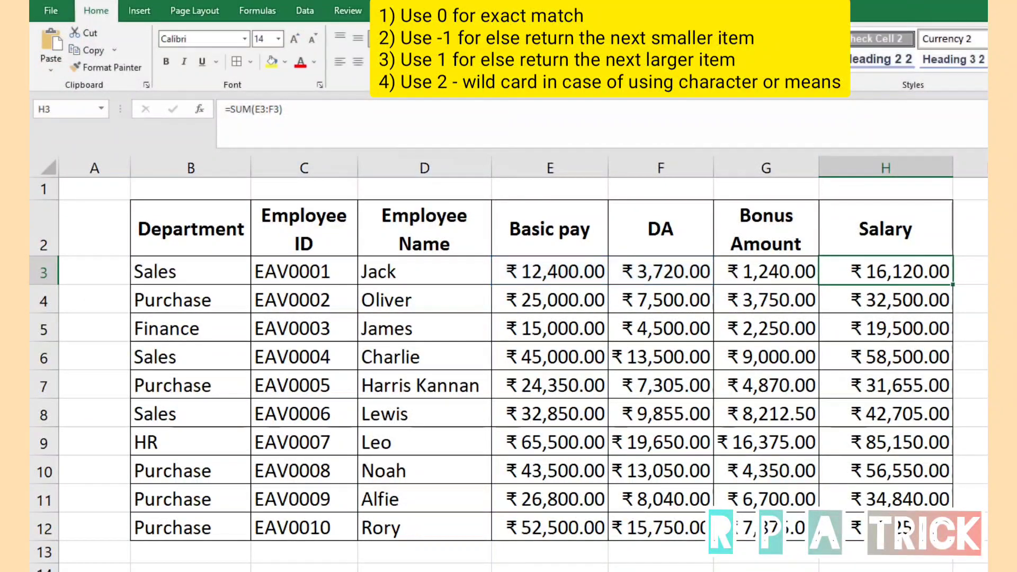
{"action": "key", "text": "alt+equal"}
{"action": "key", "text": "Return"}
{"action": "key", "text": "Up"}
{"action": "key", "text": "ctrl+shift+Down"}
{"action": "key", "text": "ctrl+d"}
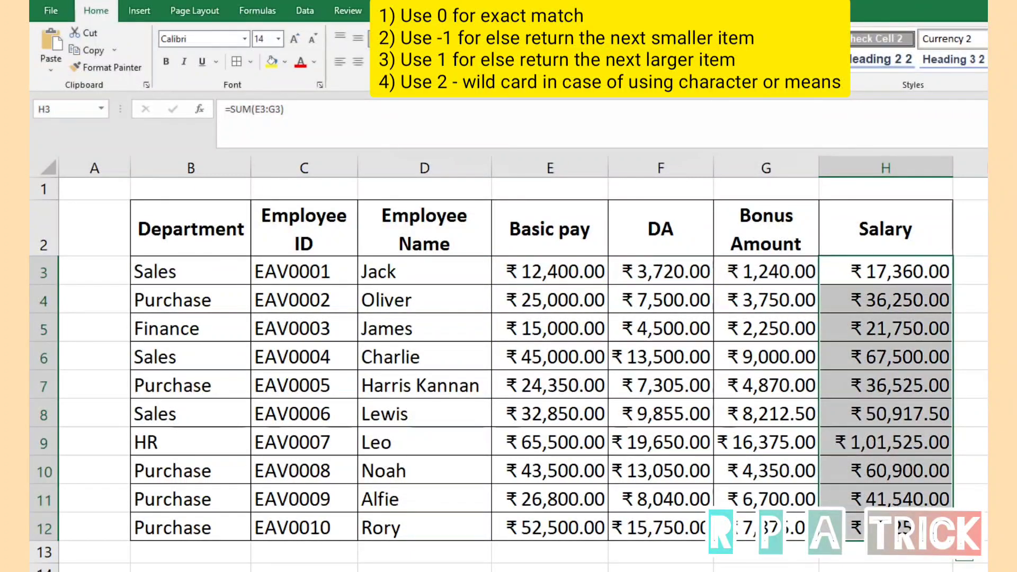
Step: Rename the column header in G2 to "New Bonus Amount"
{"action": "key", "text": "Left"}
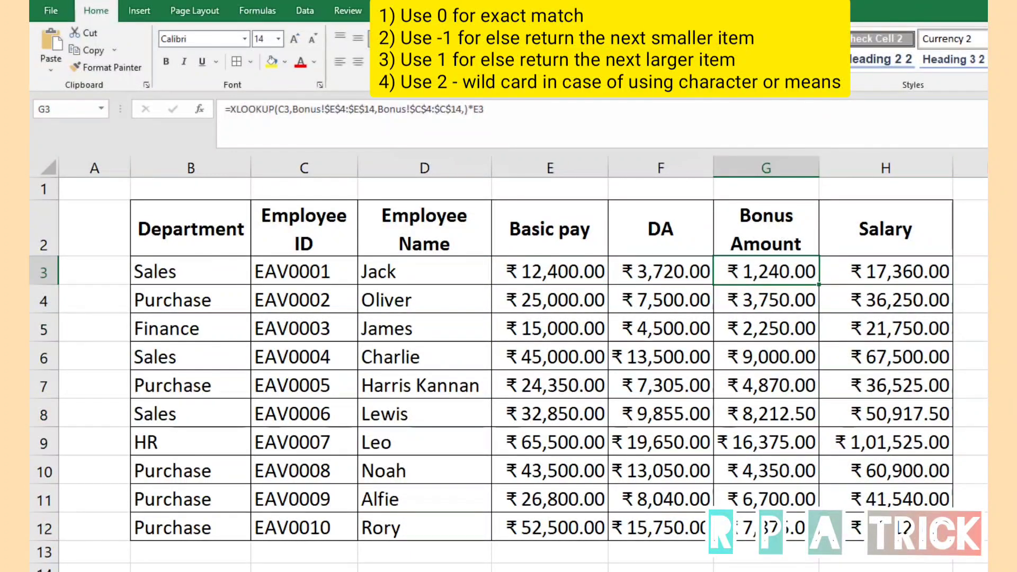
{"action": "double_click", "coordinate": [752, 223]}
{"action": "type", "text": "New"}
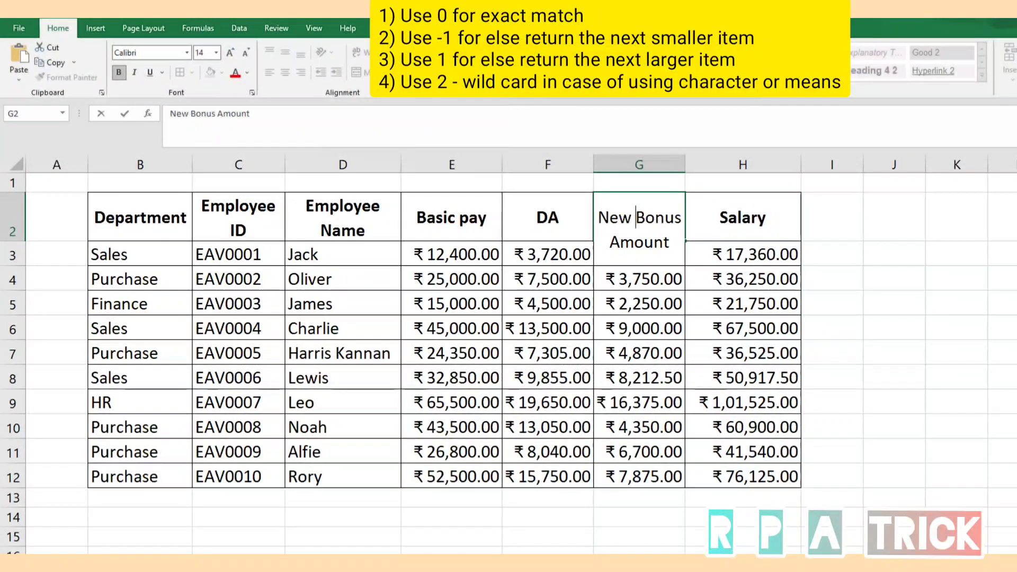
{"action": "key", "text": "Return"}
Step: Examine the salary thresholds and rates in the New Bonus Rate since 2022 table on the Bonus sheet
{"action": "key", "text": "ctrl+Page_Down"}
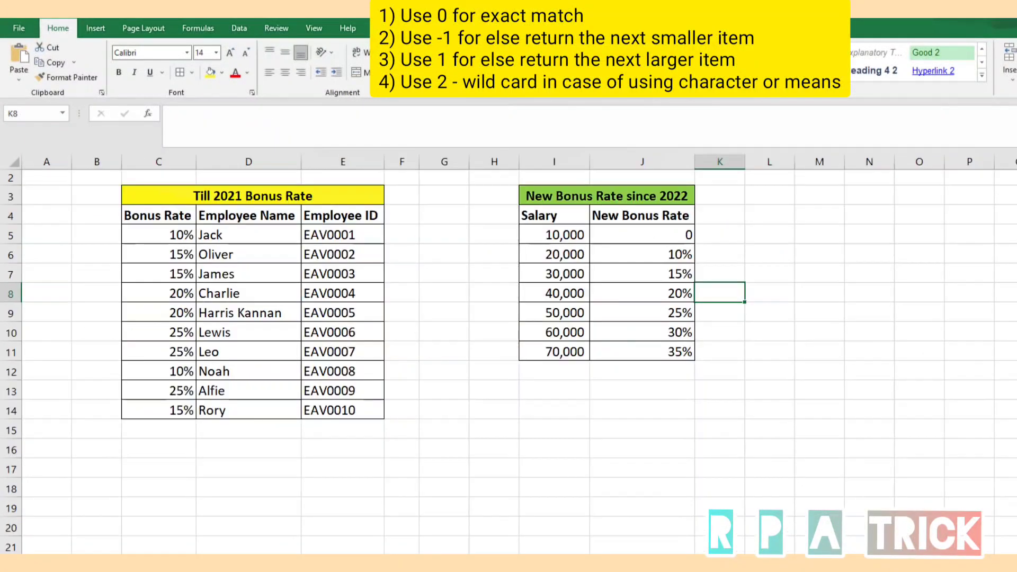
{"action": "left_click_drag", "start_coordinate": [554, 234], "coordinate": [554, 352]}
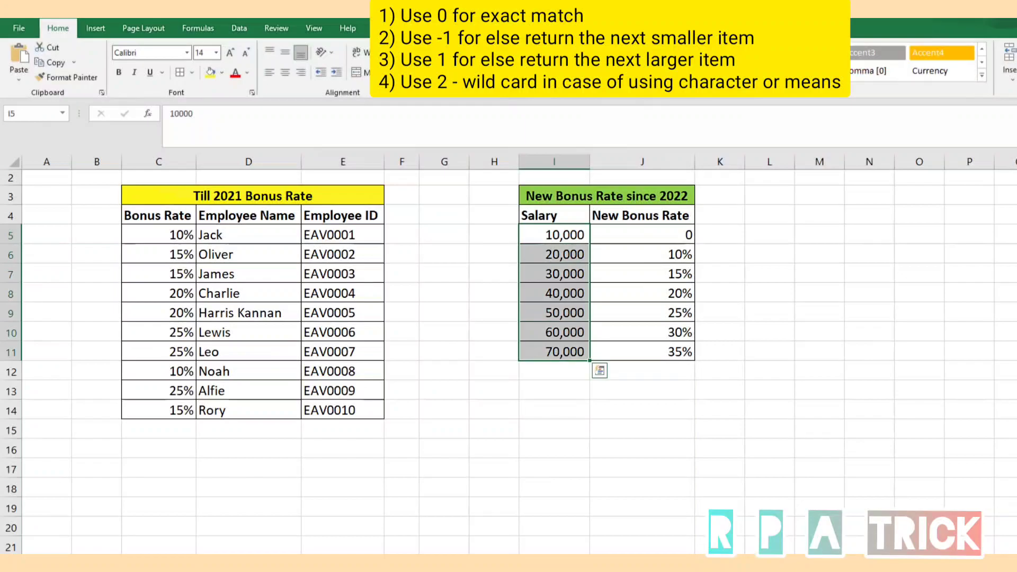
{"action": "left_click", "coordinate": [554, 235]}
{"action": "left_click", "coordinate": [641, 234]}
{"action": "left_click", "coordinate": [554, 254]}
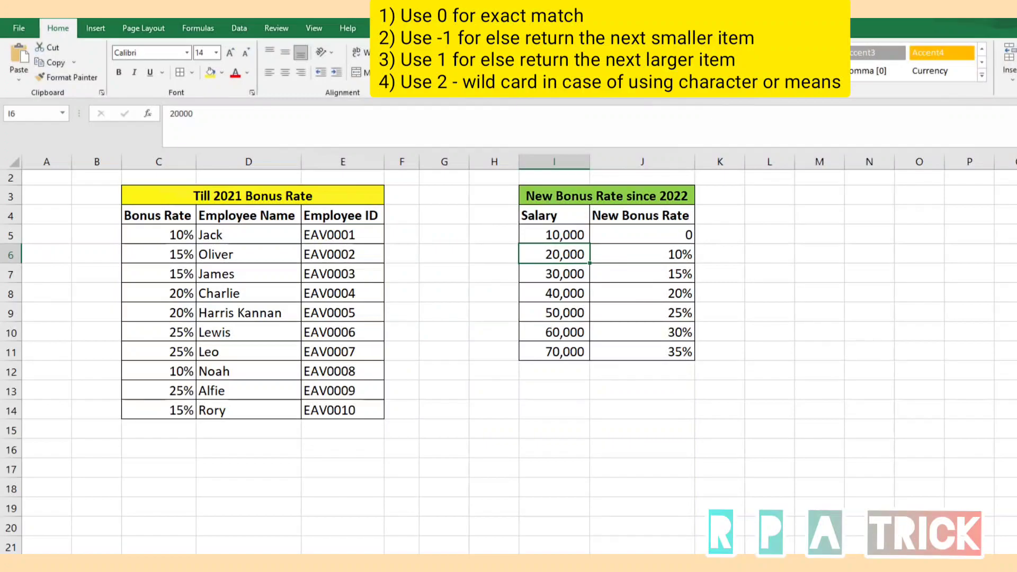
Step: Start a new XLOOKUP in G3 that searches for the basic pay in E3 within Bonus!$I$4:$I$11
{"action": "key", "text": "ctrl+Page_Up"}
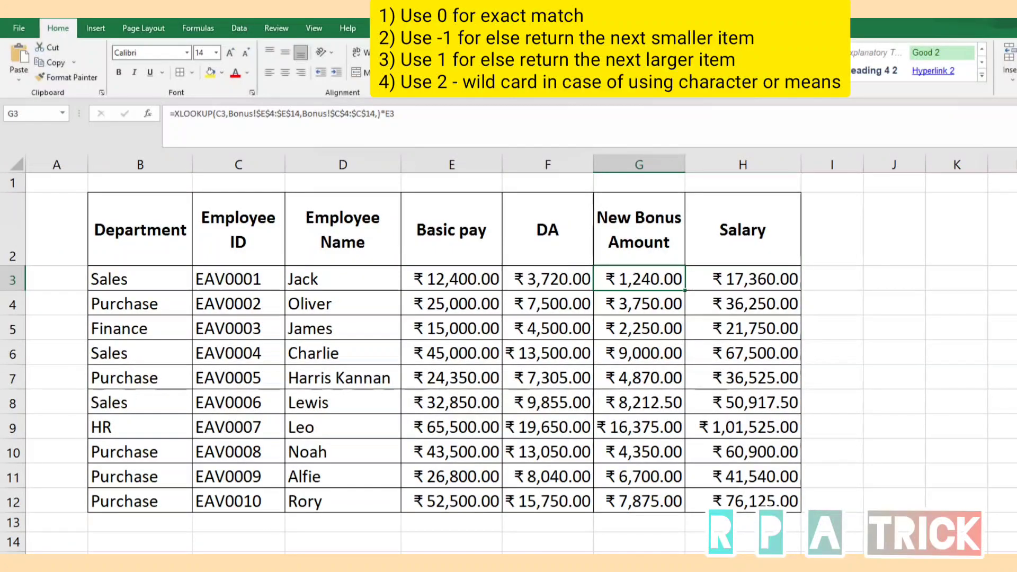
{"action": "type", "text": "=XLOOKUP("}
{"action": "key", "text": "Left"}
{"action": "key", "text": "Left"}
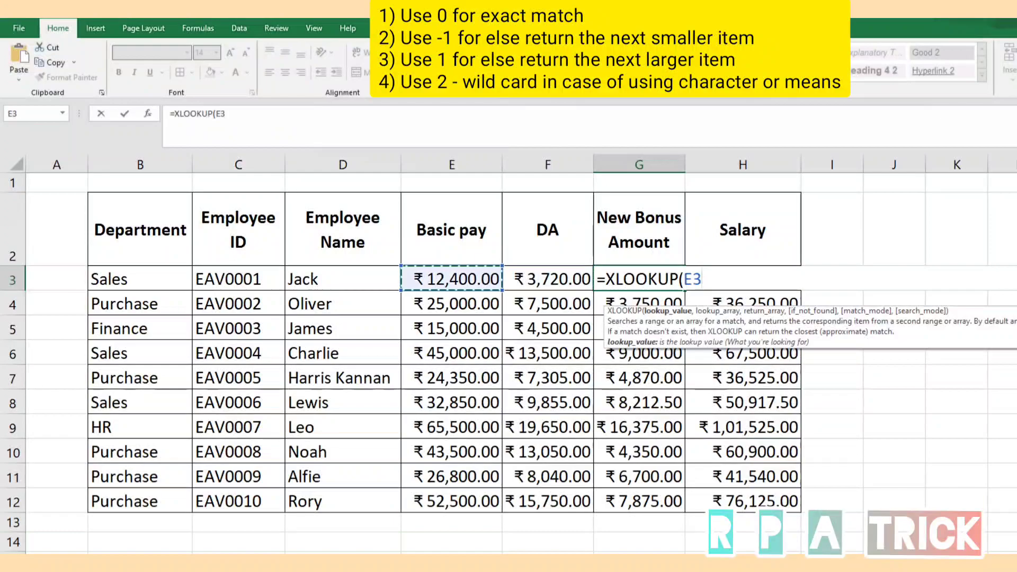
{"action": "type", "text": ","}
{"action": "key", "text": "ctrl+Page_Down"}
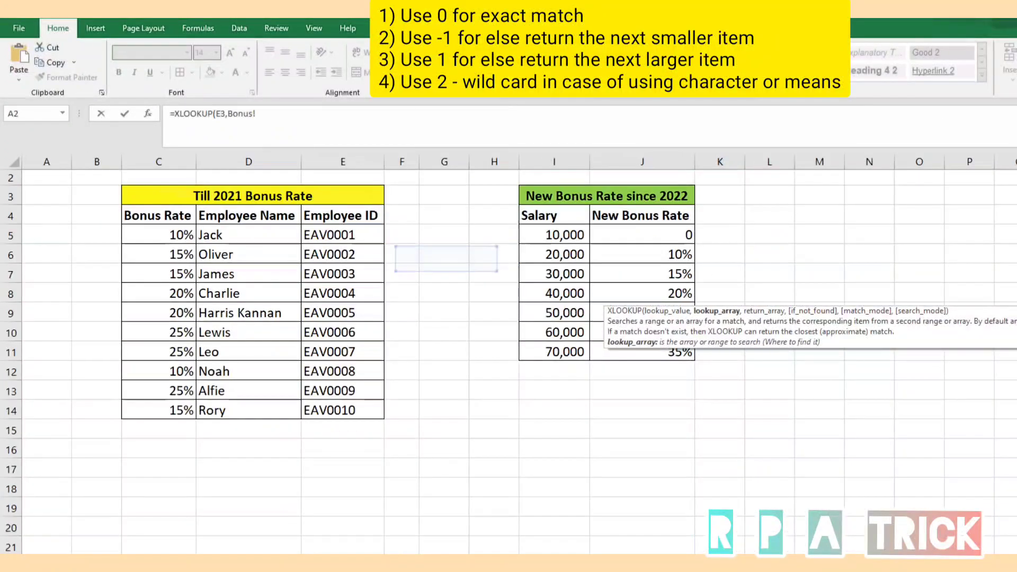
{"action": "left_click_drag", "start_coordinate": [554, 215], "coordinate": [554, 352]}
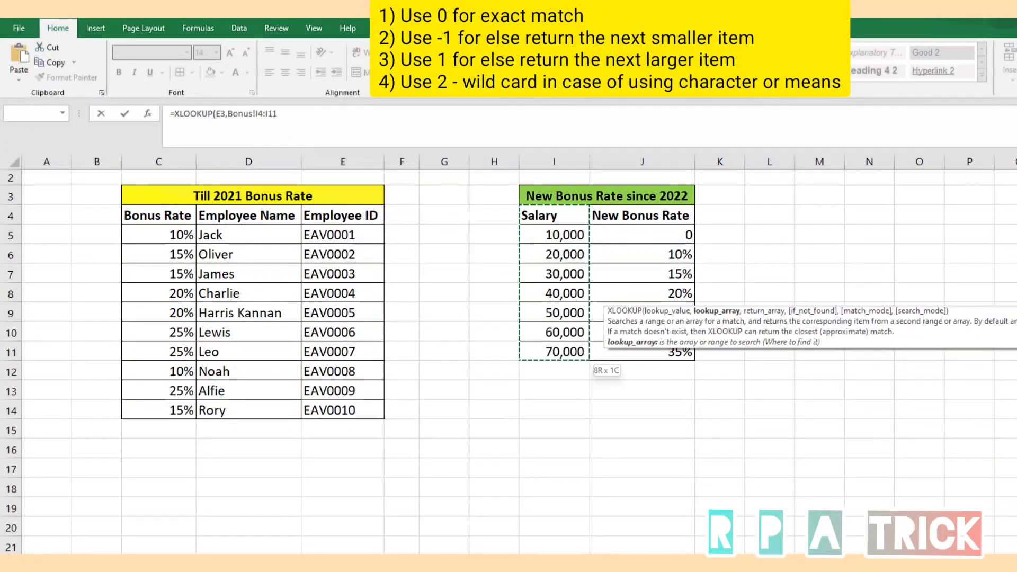
{"action": "key", "text": "F4"}
Step: Complete the G3 lookup with Bonus!$J$4:$J$11 as return array, no not-found value, and match mode -1
{"action": "type", "text": ","}
{"action": "key", "text": "Right"}
{"action": "key", "text": "Right"}
{"action": "key", "text": "Right"}
{"action": "key", "text": "Right"}
{"action": "key", "text": "Right"}
{"action": "key", "text": "Right"}
{"action": "key", "text": "Right"}
{"action": "key", "text": "Right"}
{"action": "key", "text": "Down"}
{"action": "key", "text": "Right"}
{"action": "key", "text": "Down"}
{"action": "key", "text": "Left"}
{"action": "key", "text": "ctrl+shift+Down"}
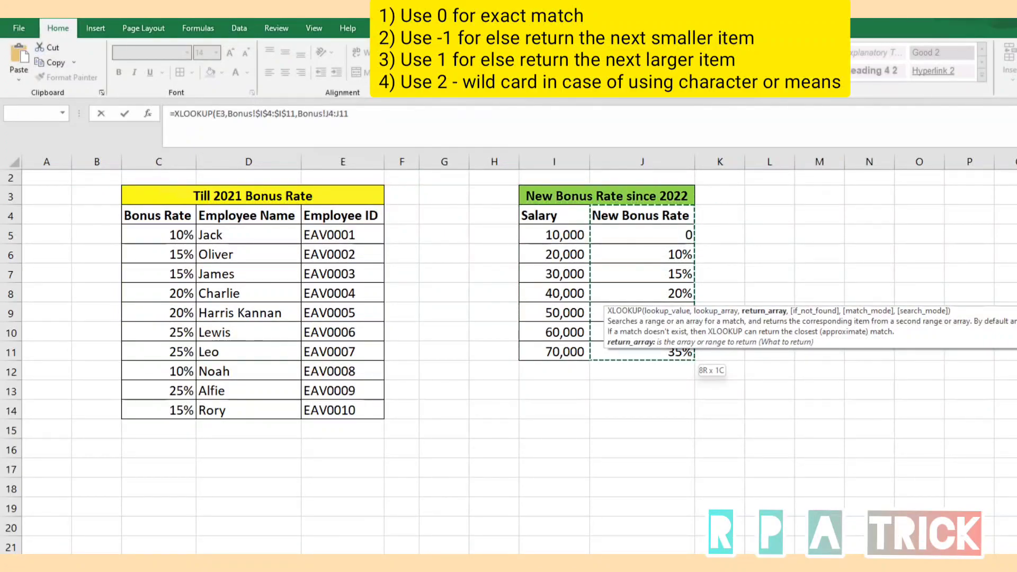
{"action": "key", "text": "F4"}
{"action": "type", "text": ",,-1"}
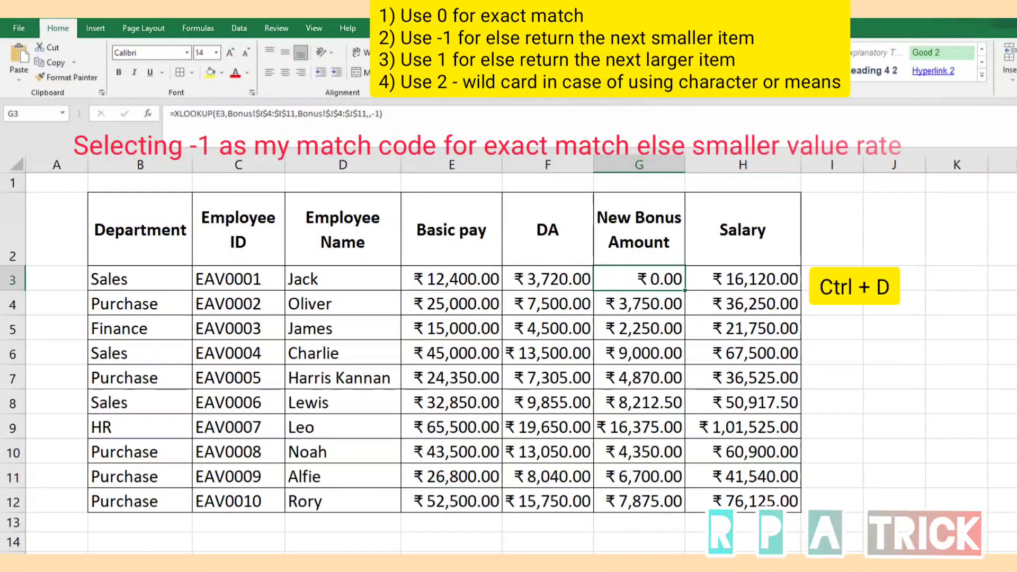
Step: Fill the G3 bonus rate lookup down through G12
{"action": "key", "text": "ctrl+shift+Down"}
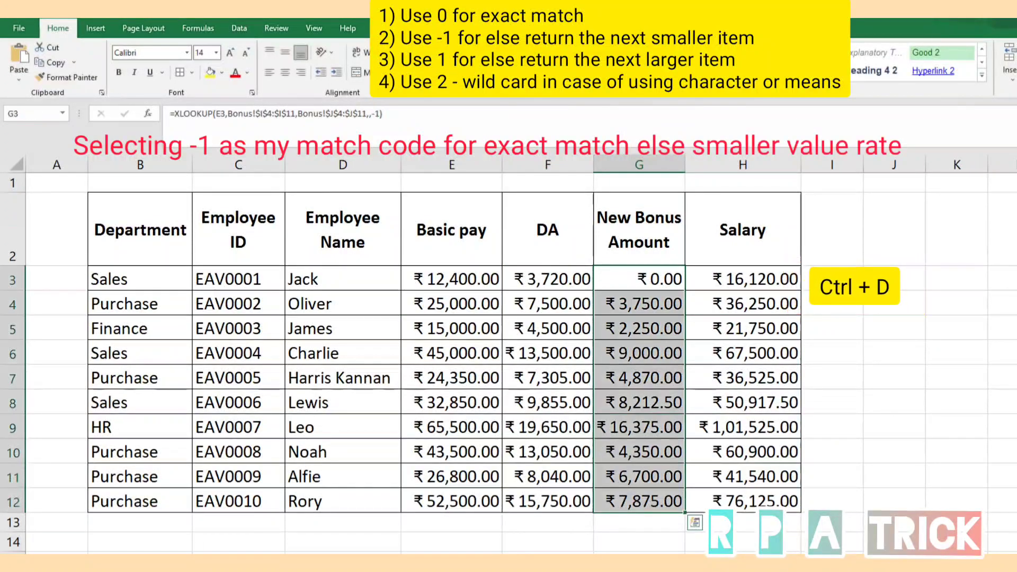
{"action": "key", "text": "ctrl+d"}
{"action": "key", "text": "Down"}
{"action": "key", "text": "Up"}
Step: Append *E3 to the G3 rate lookup and copy the revised formula down through G12
{"action": "key", "text": "F2"}
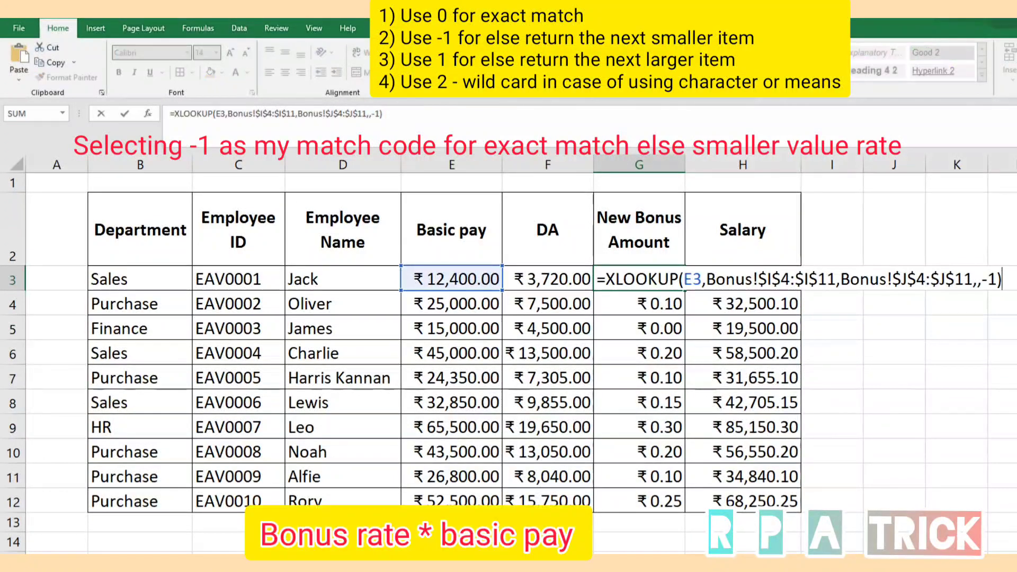
{"action": "key", "text": "Left"}
{"action": "key", "text": "Left"}
{"action": "key", "text": "Return"}
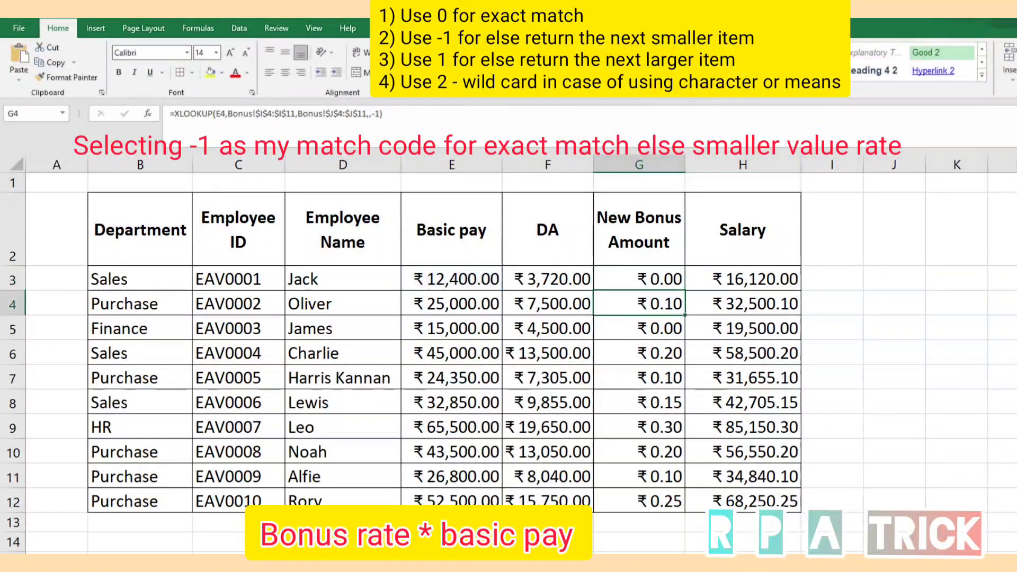
{"action": "key", "text": "Up"}
{"action": "key", "text": "ctrl+shift+Down"}
{"action": "key", "text": "ctrl+d"}
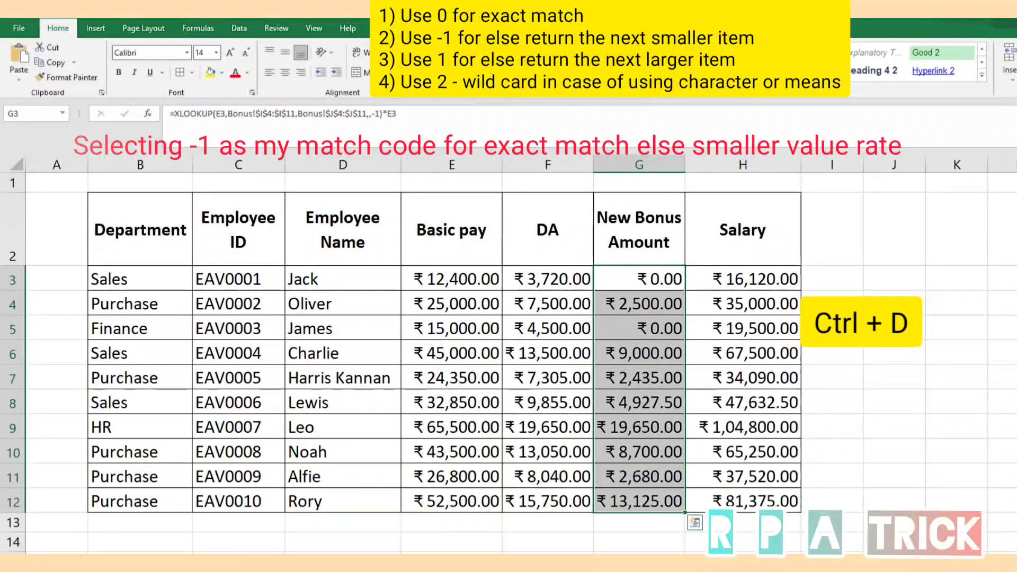
{"action": "key", "text": "Right"}
{"action": "key", "text": "ctrl+shift+Down"}
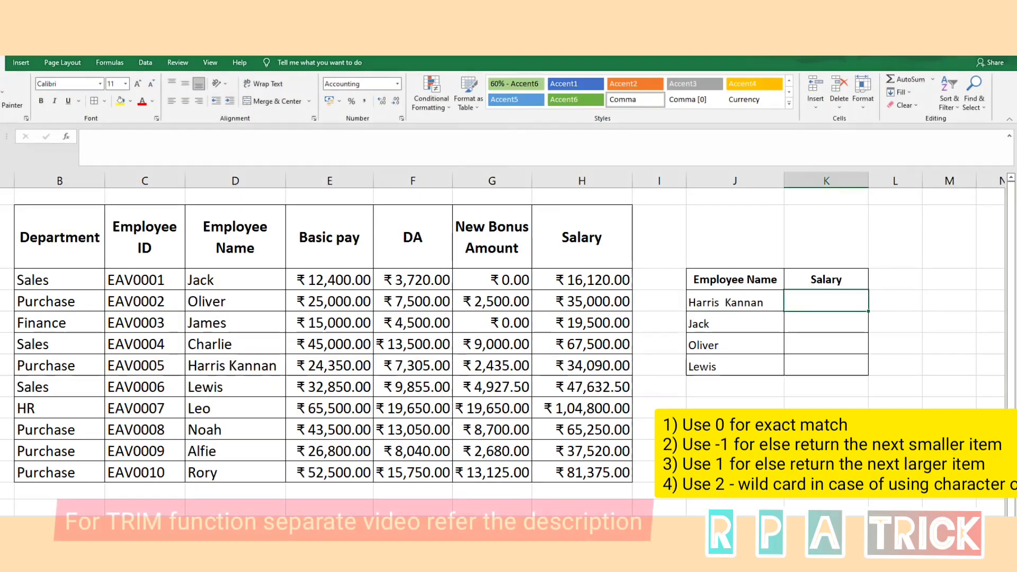
Step: Start an XLOOKUP in K4 that searches for the name in J4 within $D$2:$D$12
{"action": "type", "text": "=XLOOKUP("}
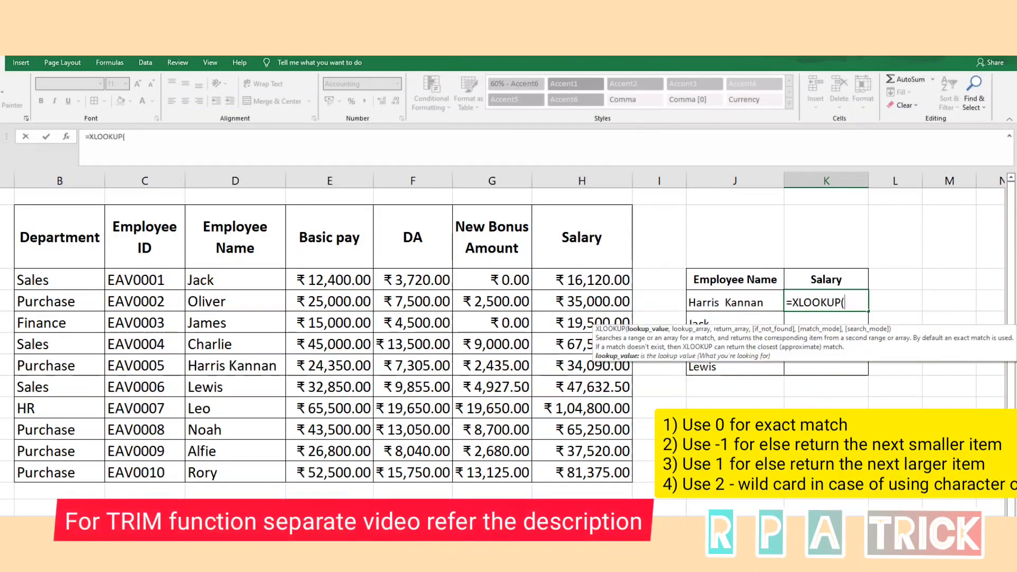
{"action": "left_click", "coordinate": [735, 301]}
{"action": "type", "text": ","}
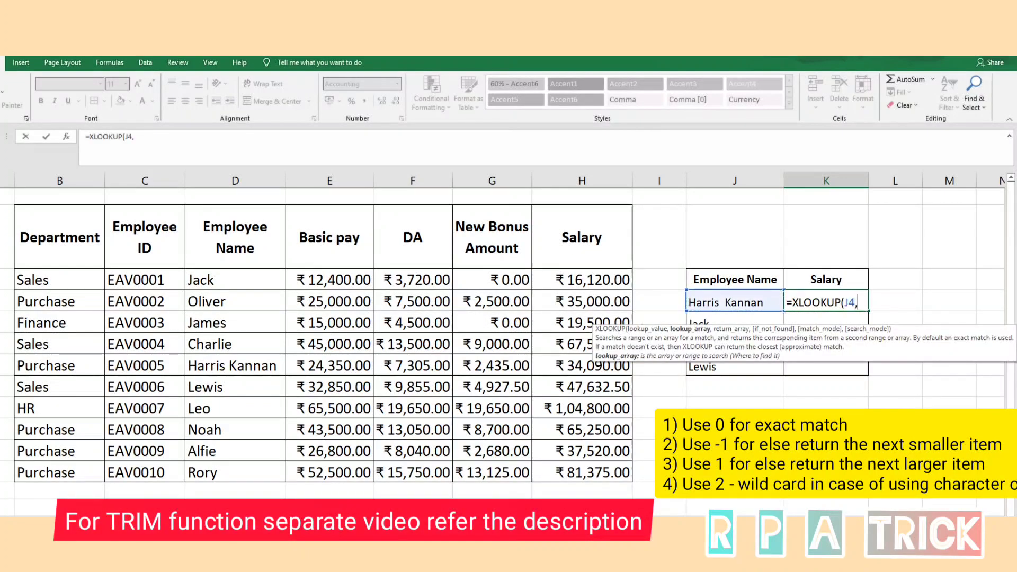
{"action": "key", "text": "Left"}
{"action": "key", "text": "Left"}
{"action": "key", "text": "Left"}
{"action": "key", "text": "Left"}
{"action": "key", "text": "Left"}
{"action": "key", "text": "Left"}
{"action": "key", "text": "Left"}
{"action": "key", "text": "Up"}
{"action": "key", "text": "Up"}
{"action": "key", "text": "ctrl+shift+Down"}
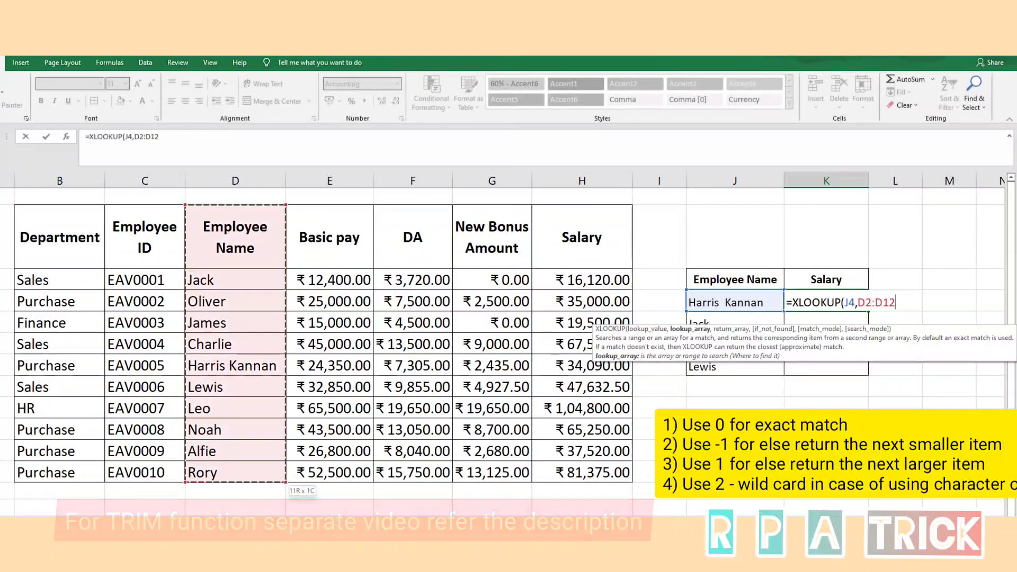
{"action": "key", "text": "F4"}
{"action": "type", "text": ","}
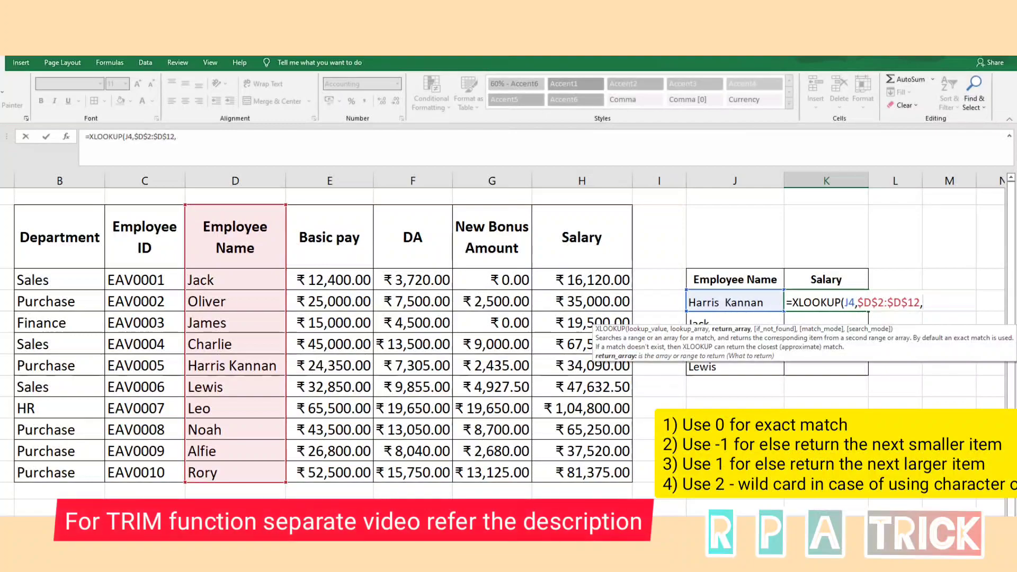
Step: Complete the K4 lookup with $H$2:$H$12 as return array and match mode 0
{"action": "key", "text": "Left"}
{"action": "key", "text": "Left"}
{"action": "key", "text": "Left"}
{"action": "key", "text": "Up"}
{"action": "key", "text": "Up"}
{"action": "key", "text": "ctrl+shift+Down"}
{"action": "key", "text": "F4"}
{"action": "type", "text": ",,"}
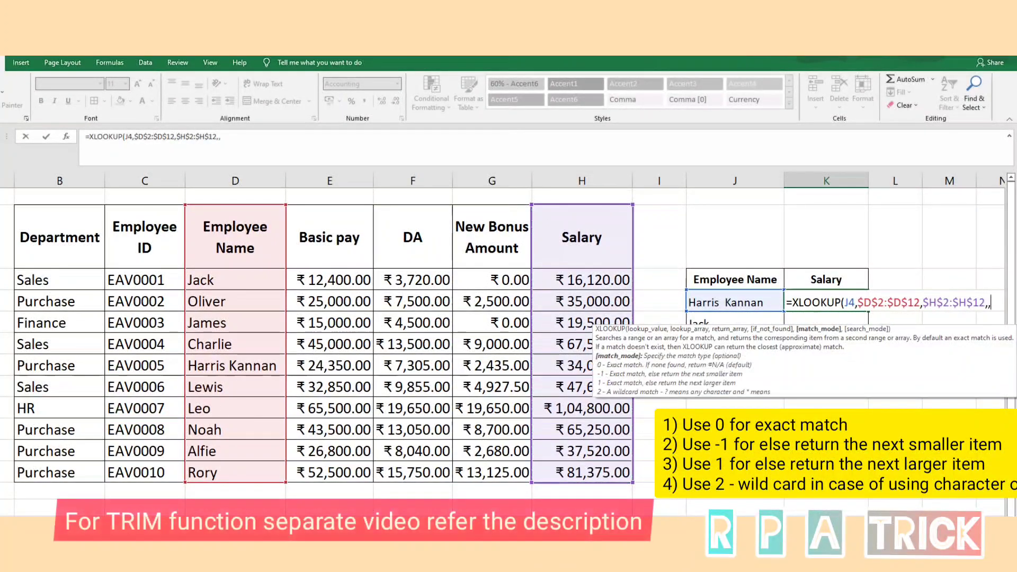
{"action": "type", "text": "0"}
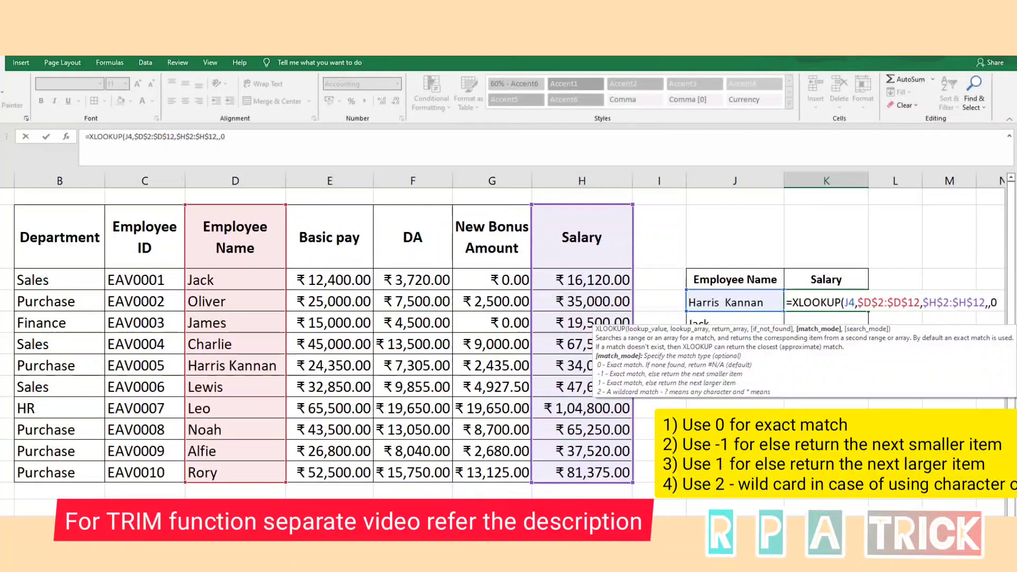
{"action": "type", "text": ")"}
{"action": "key", "text": "Return"}
Step: Fill the K4 salary lookup down through K7
{"action": "key", "text": "Up"}
{"action": "key", "text": "shift+Down"}
{"action": "key", "text": "shift+Down"}
{"action": "key", "text": "shift+Down"}
{"action": "key", "text": "ctrl+d"}
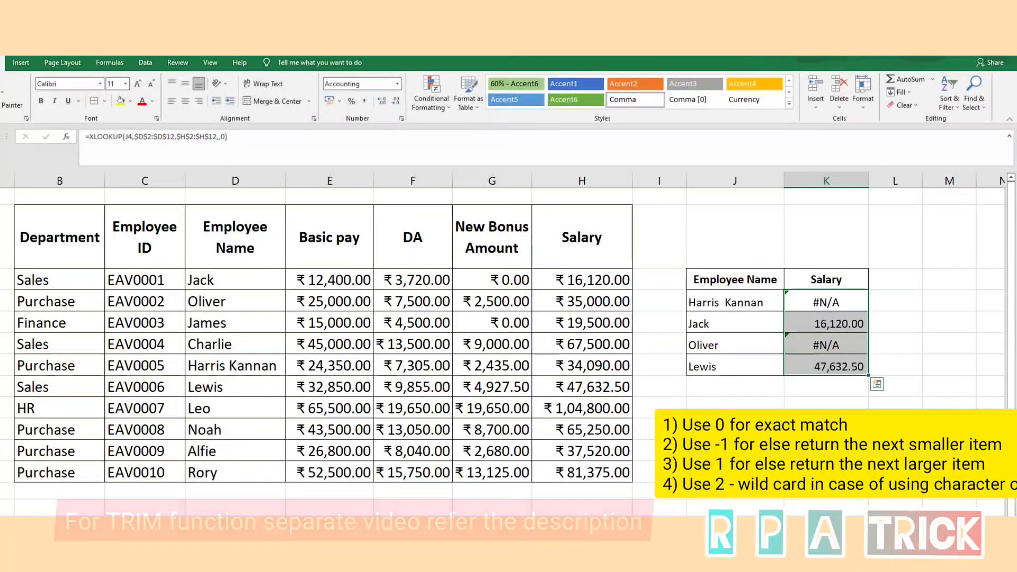
Step: Wrap the lookup value J4 in TRIM in the K4 formula and change its match mode to 2
{"action": "double_click", "coordinate": [734, 345]}
{"action": "double_click", "coordinate": [723, 303]}
{"action": "double_click", "coordinate": [819, 302]}
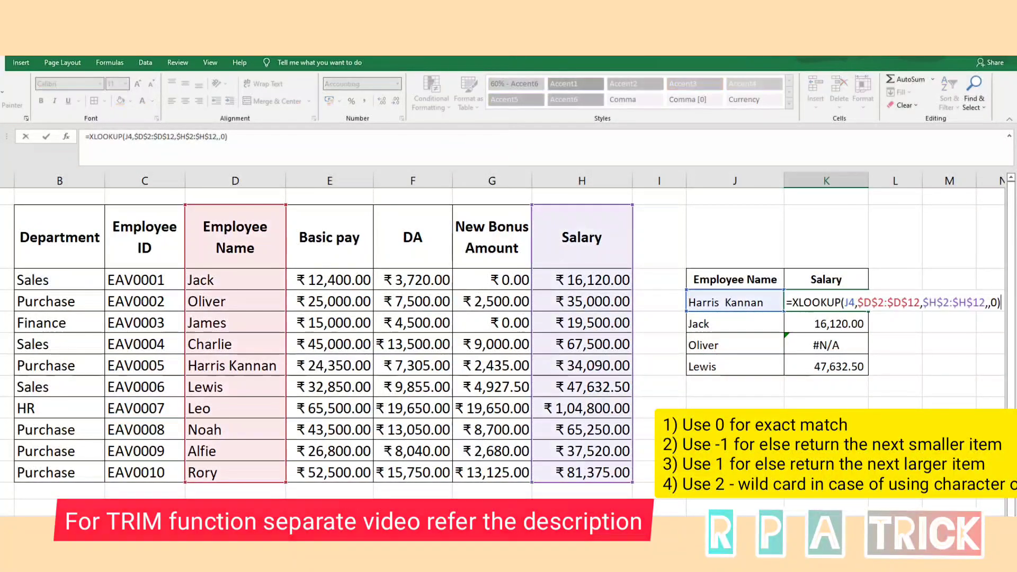
{"action": "left_click", "coordinate": [844, 303]}
{"action": "type", "text": "TRIM("}
{"action": "key", "text": "Right"}
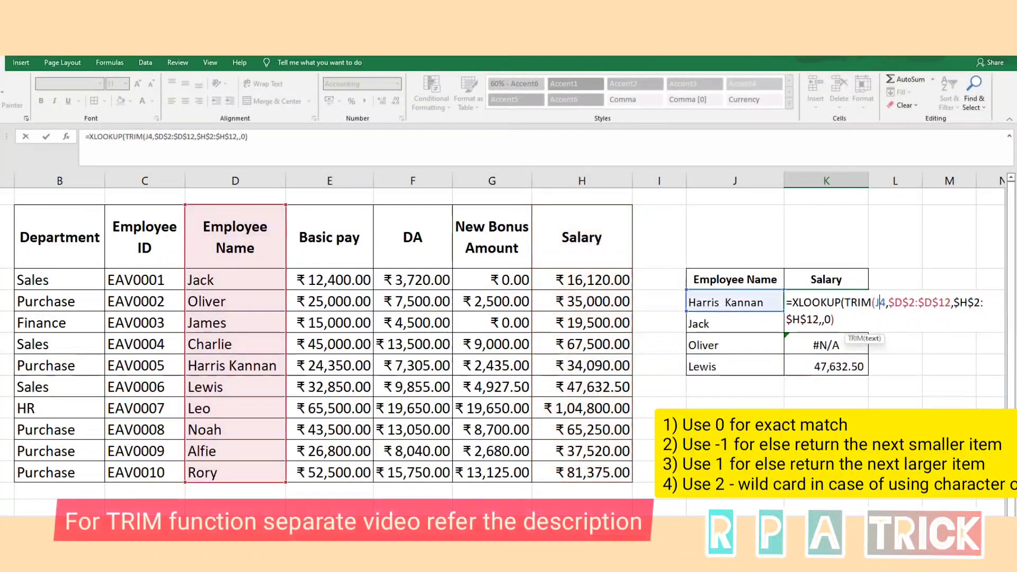
{"action": "key", "text": "Right"}
{"action": "type", "text": "),$D$"}
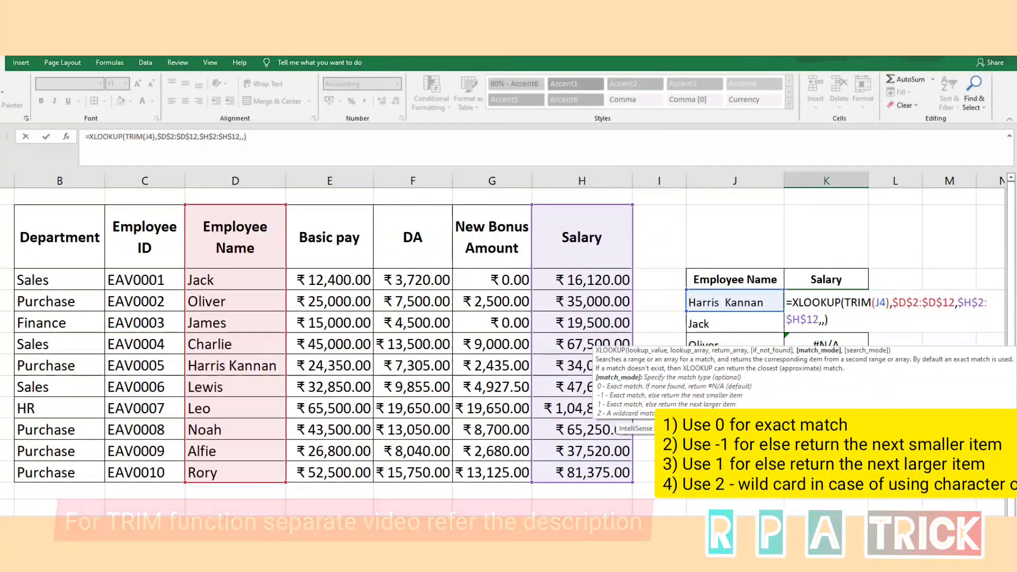
{"action": "type", "text": "2"}
{"action": "key", "text": "ctrl+Return"}
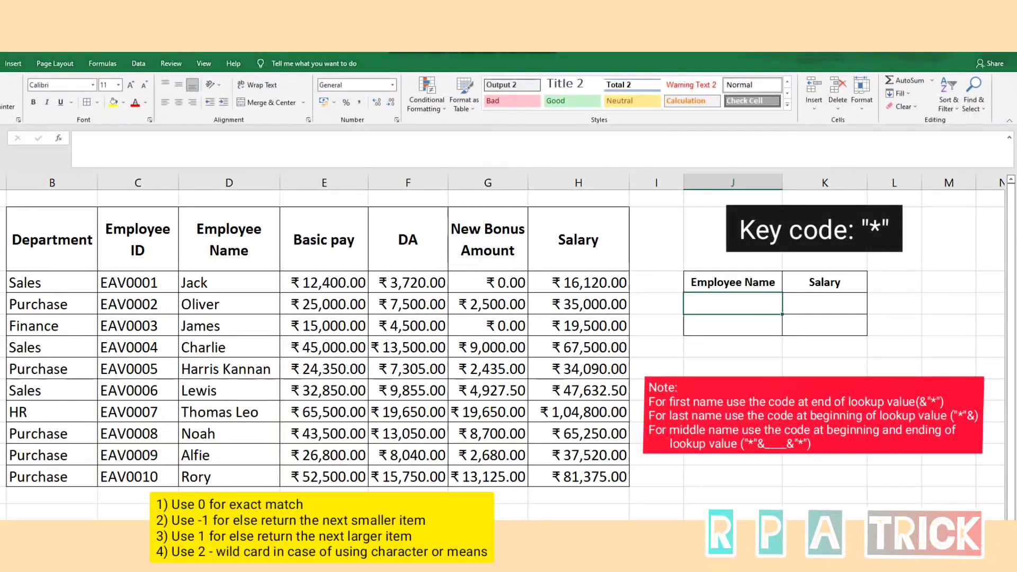
Step: Enter the first name from D7 in J4 and start an XLOOKUP in K4 with J4&"*" as lookup value
{"action": "type", "text": "Harris"}
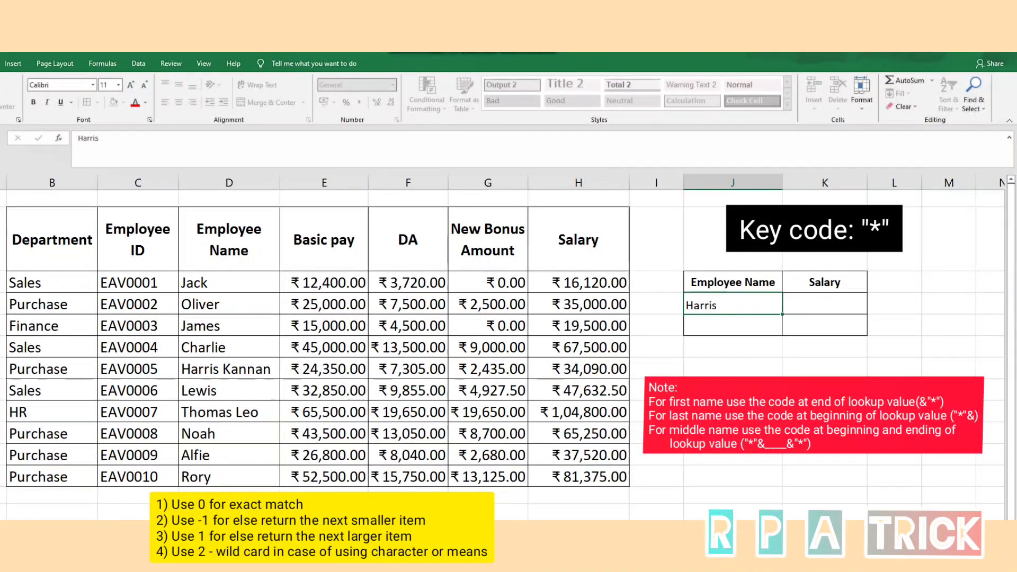
{"action": "key", "text": "Tab"}
{"action": "type", "text": "=XLOOKUP("}
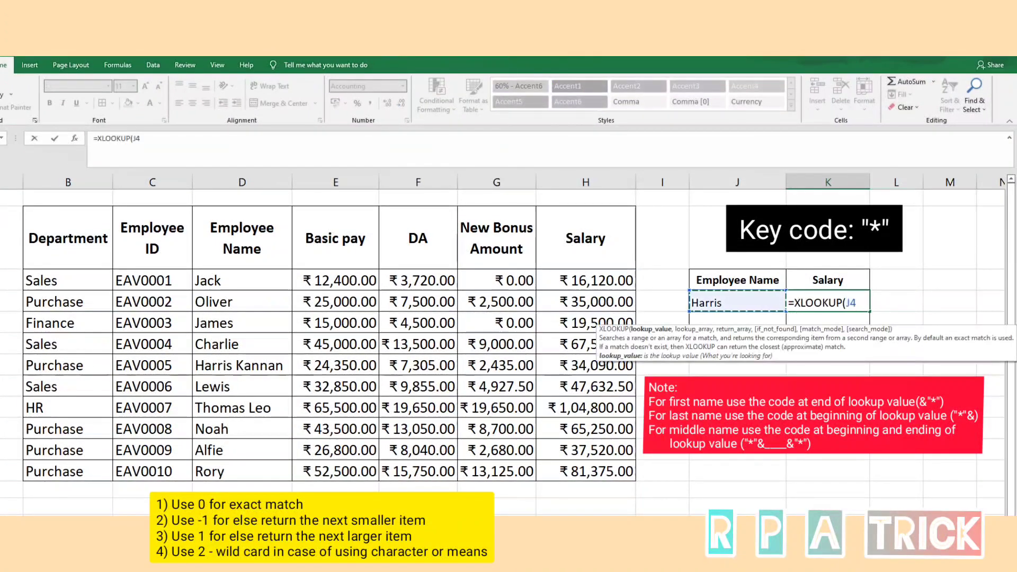
{"action": "left_click", "coordinate": [737, 302]}
{"action": "type", "text": "&\"*\","}
Step: Complete the K4 wildcard lookup with lookup array $D$2:$D$12, return array $H$2:$H$12 and match mode 2
{"action": "left_click_drag", "start_coordinate": [242, 238], "coordinate": [242, 471]}
{"action": "key", "text": "F4"}
{"action": "type", "text": ","}
{"action": "left_click_drag", "start_coordinate": [585, 237], "coordinate": [585, 471]}
{"action": "key", "text": "F4"}
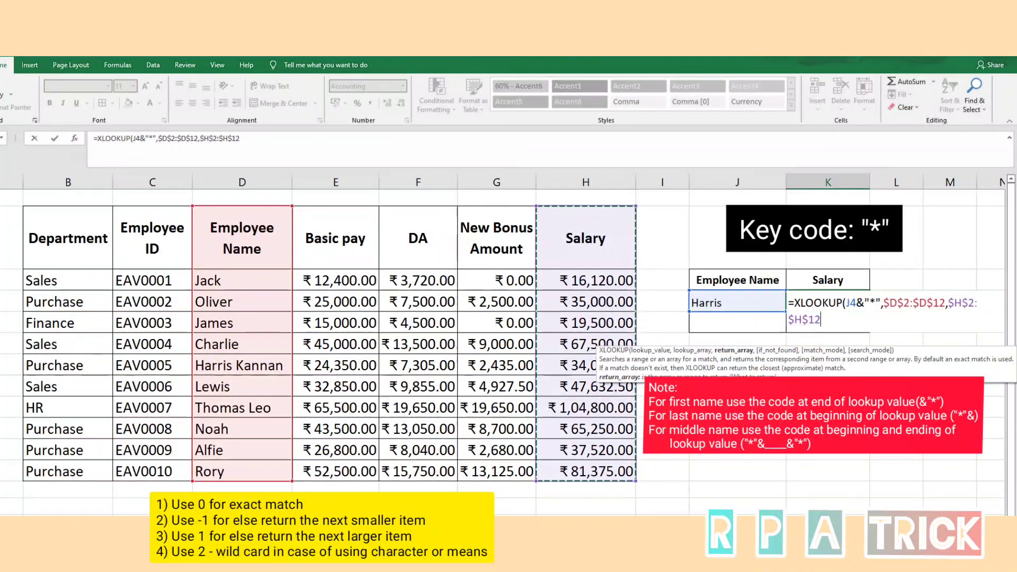
{"action": "type", "text": ",,2"}
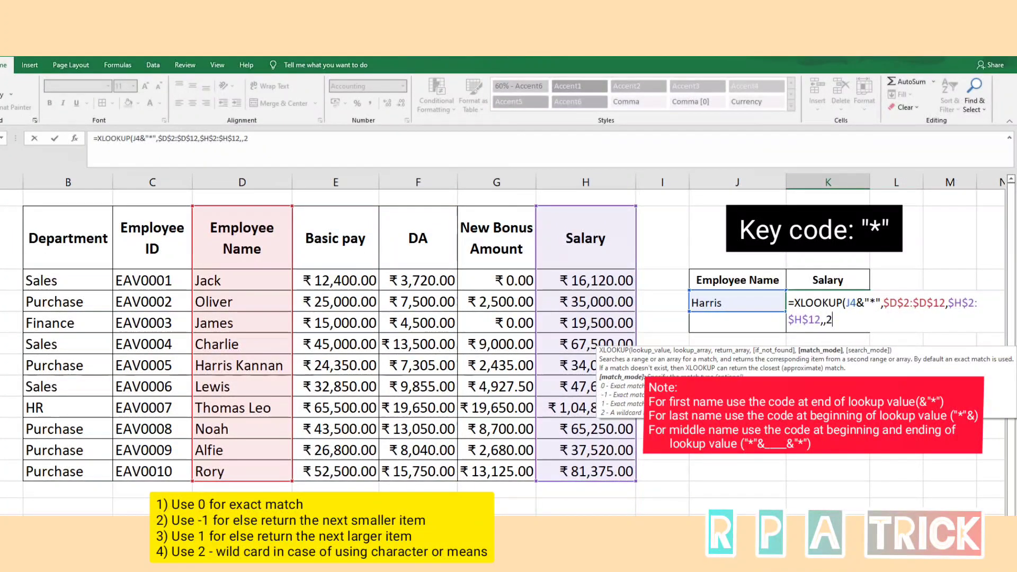
{"action": "key", "text": "Return"}
Step: Enter the last name from D9 in J5 and copy the K4 lookup formula down to K5
{"action": "left_click", "coordinate": [736, 321]}
{"action": "type", "text": "Leo"}
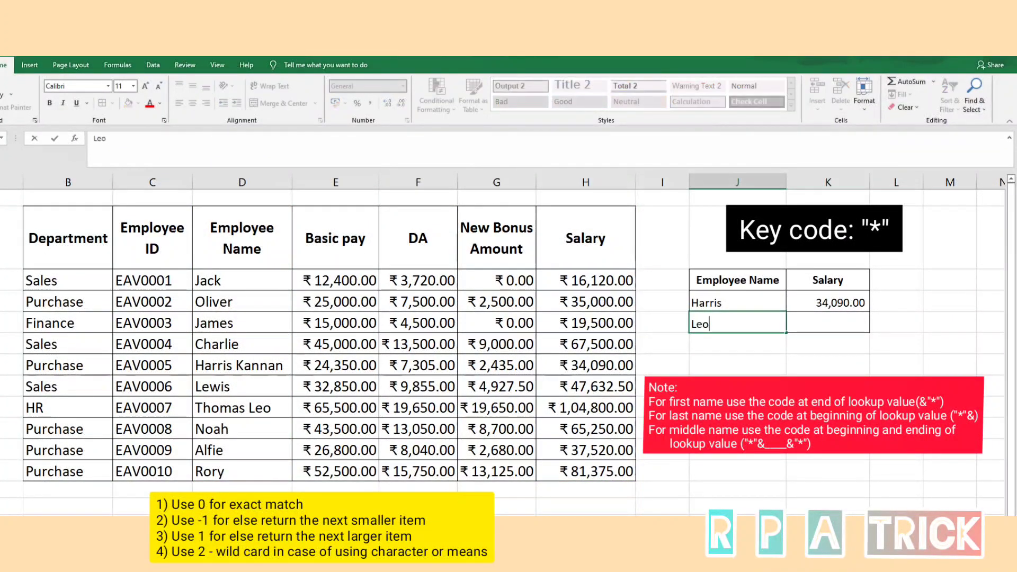
{"action": "key", "text": "Tab"}
{"action": "key", "text": "ctrl+d"}
Step: Change the lookup value in the K5 formula to "*"&J5 so it matches by last name
{"action": "double_click", "coordinate": [849, 323]}
{"action": "key", "text": "shift+Right"}
{"action": "key", "text": "shift+Right"}
{"action": "key", "text": "shift+Right"}
{"action": "key", "text": "BackSpace"}
{"action": "key", "text": "BackSpace"}
{"action": "left_click", "coordinate": [846, 323]}
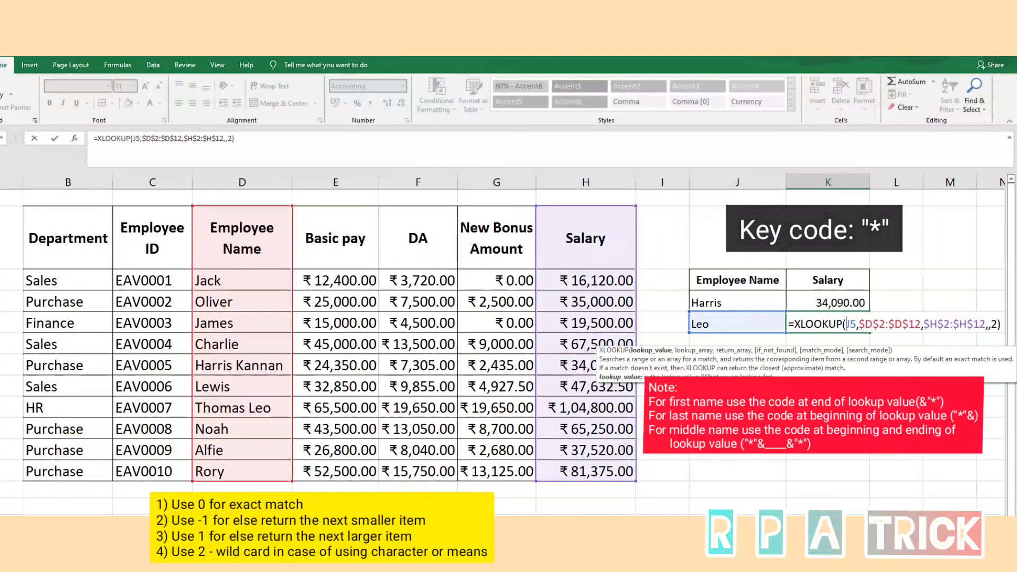
{"action": "type", "text": "\"*\"&"}
{"action": "key", "text": "Return"}
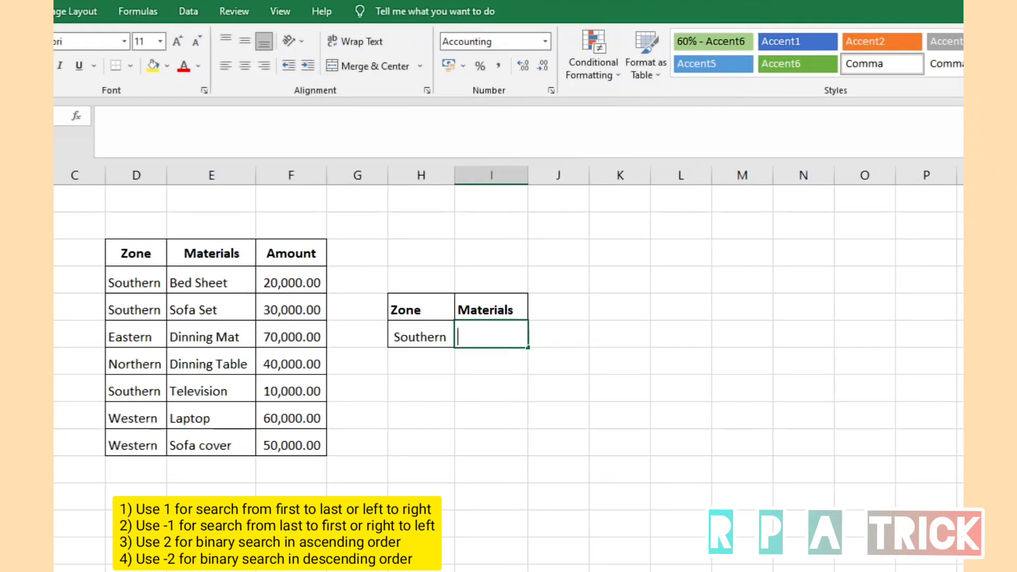
Step: Start an XLOOKUP formula in I6 under Materials with H6 as the lookup value
{"action": "type", "text": "="}
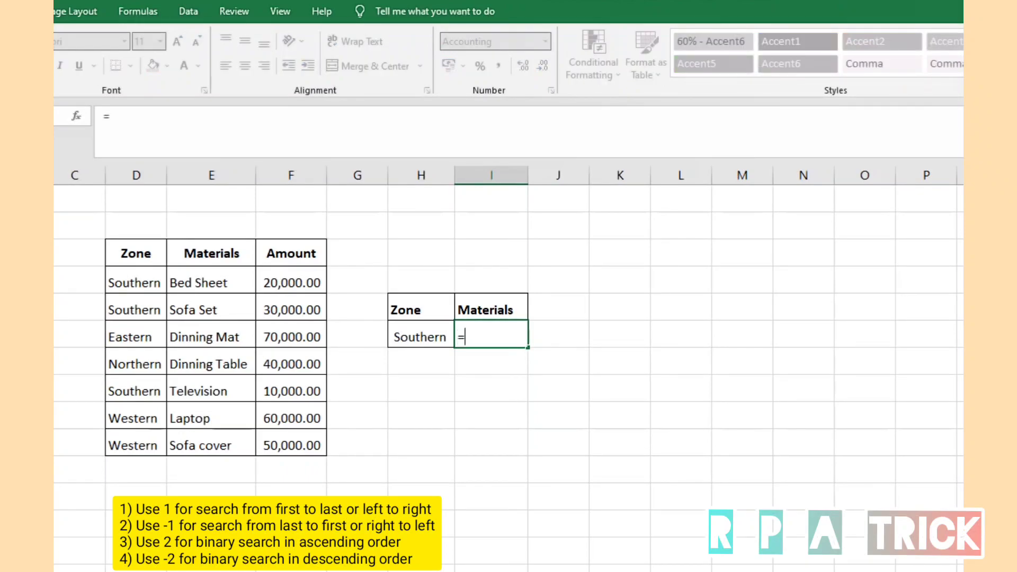
{"action": "type", "text": "xlookup("}
{"action": "left_click", "coordinate": [522, 337]}
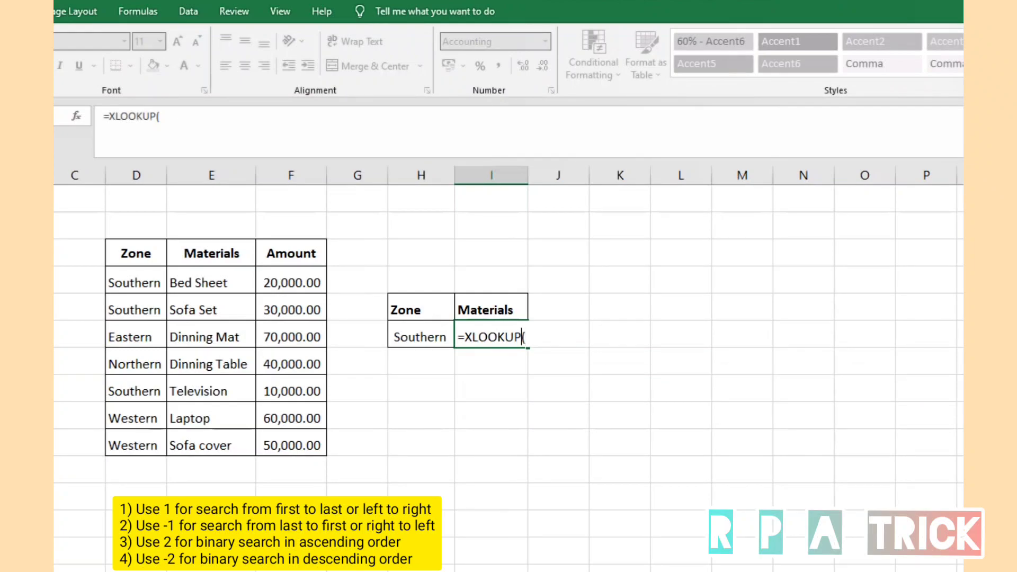
{"action": "key", "text": "Left"}
{"action": "key", "text": "Right"}
{"action": "key", "text": "Right"}
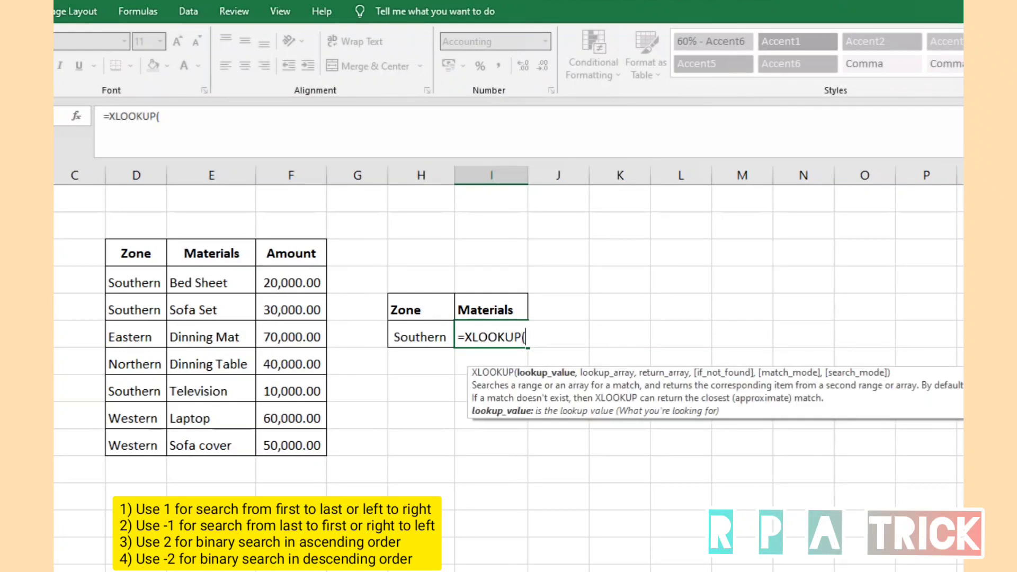
{"action": "left_click", "coordinate": [420, 337]}
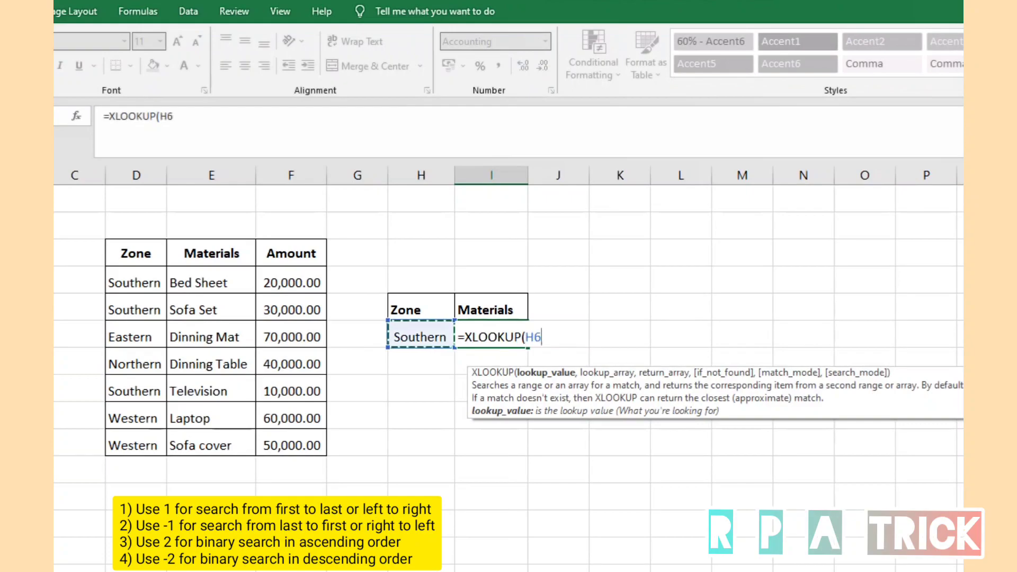
{"action": "type", "text": ","}
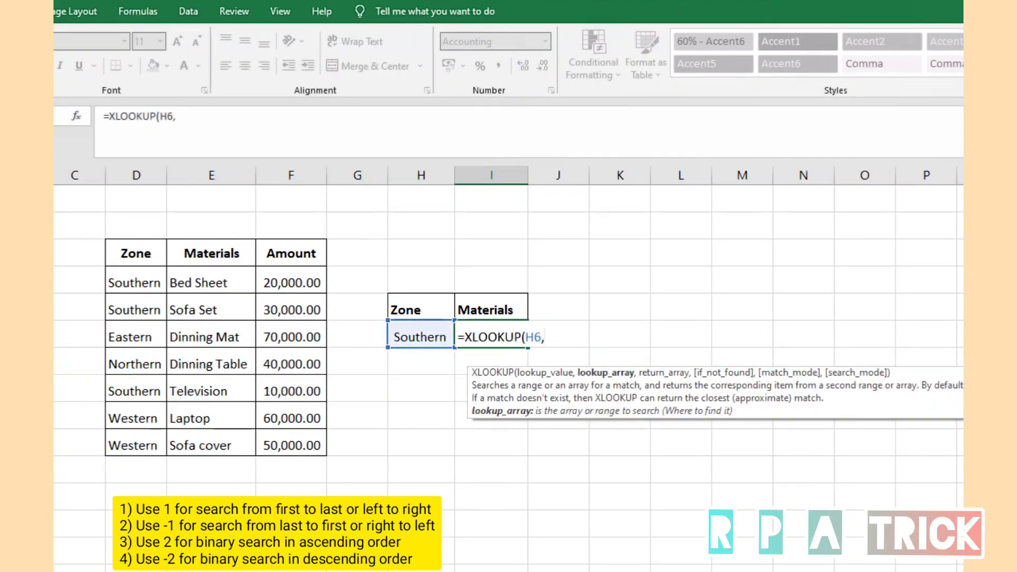
Step: Complete the I6 lookup with lookup array D3:D10, return array F3:F10 and search mode 1, skipping the not-found and match-mode arguments
{"action": "left_click_drag", "start_coordinate": [136, 253], "coordinate": [136, 444]}
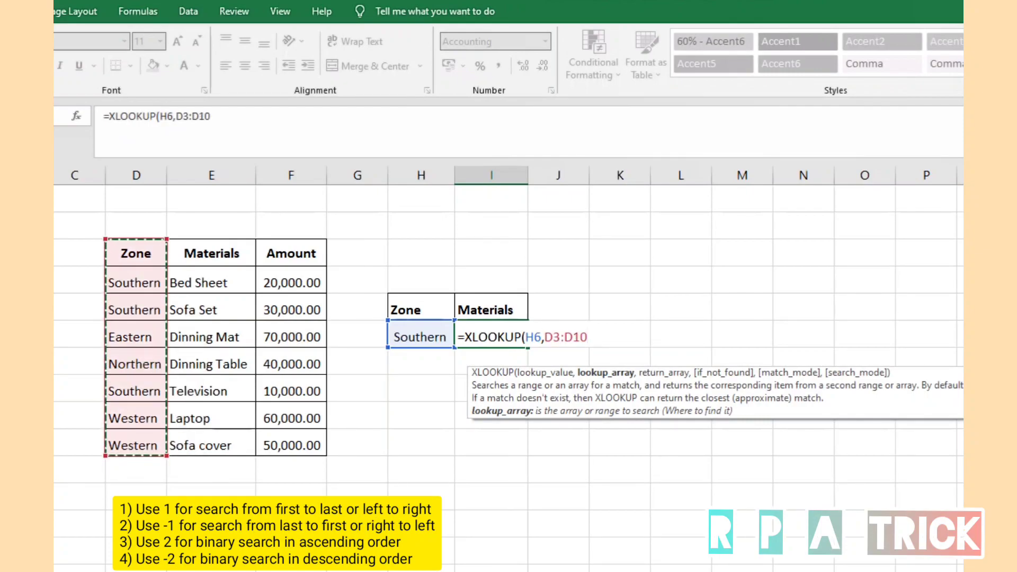
{"action": "type", "text": ","}
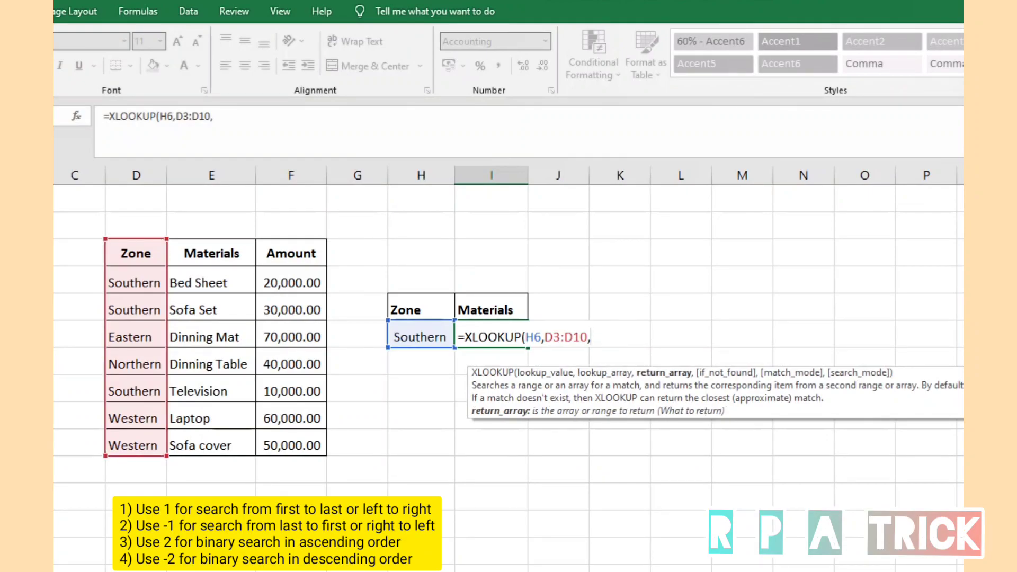
{"action": "left_click_drag", "start_coordinate": [291, 253], "coordinate": [317, 450]}
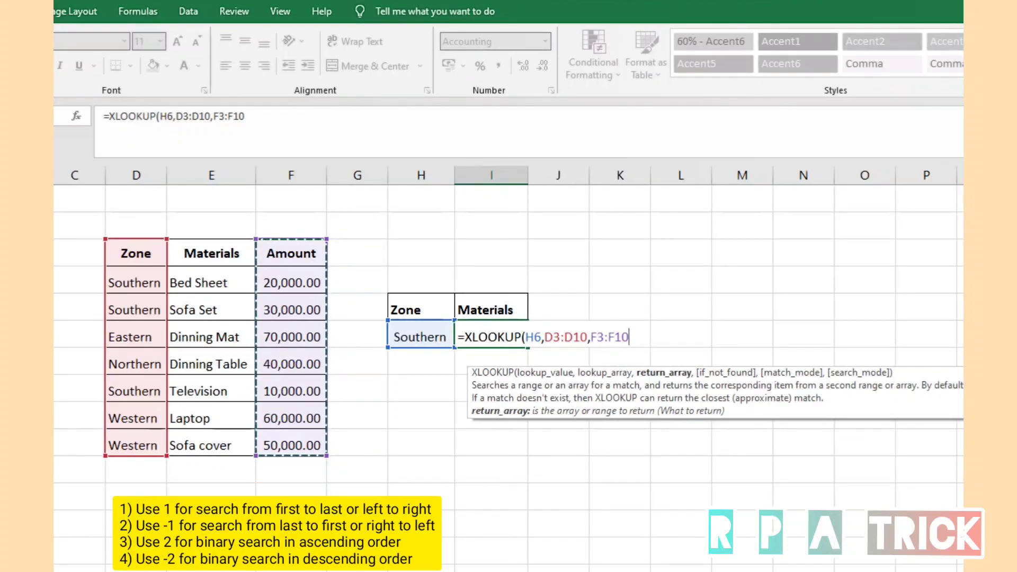
{"action": "type", "text": ",,"}
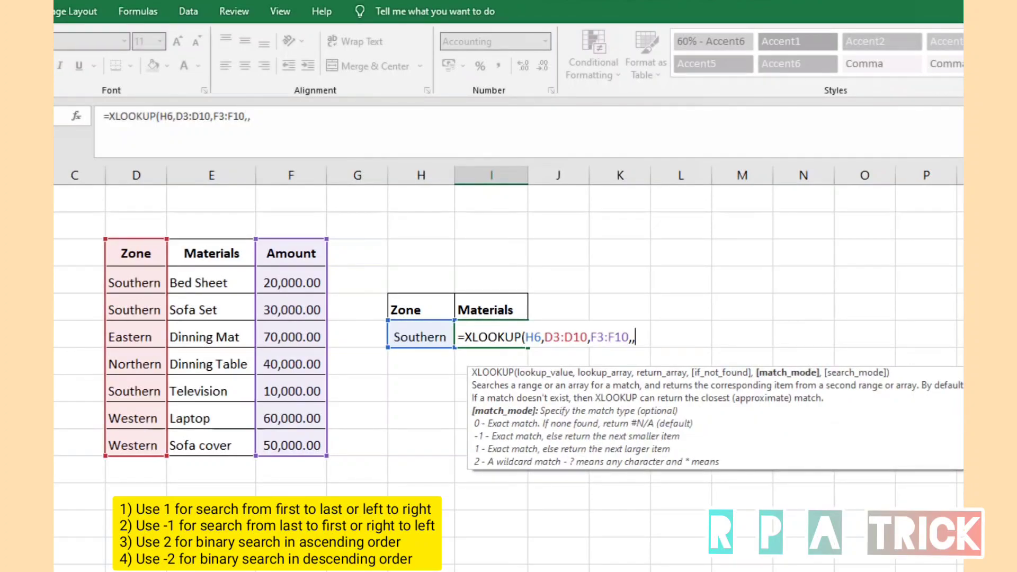
{"action": "type", "text": ","}
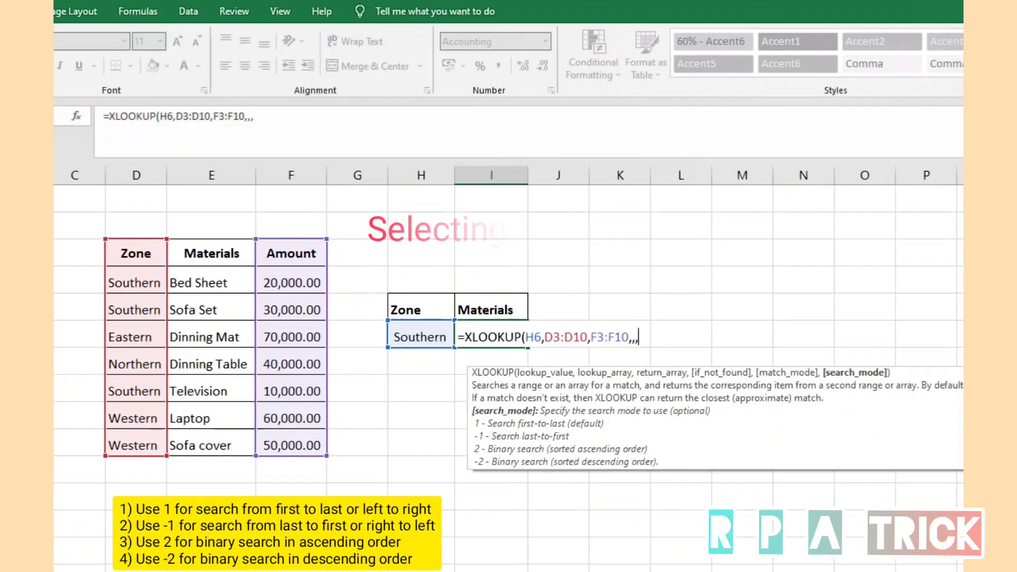
{"action": "type", "text": "1"}
{"action": "key", "text": "Return"}
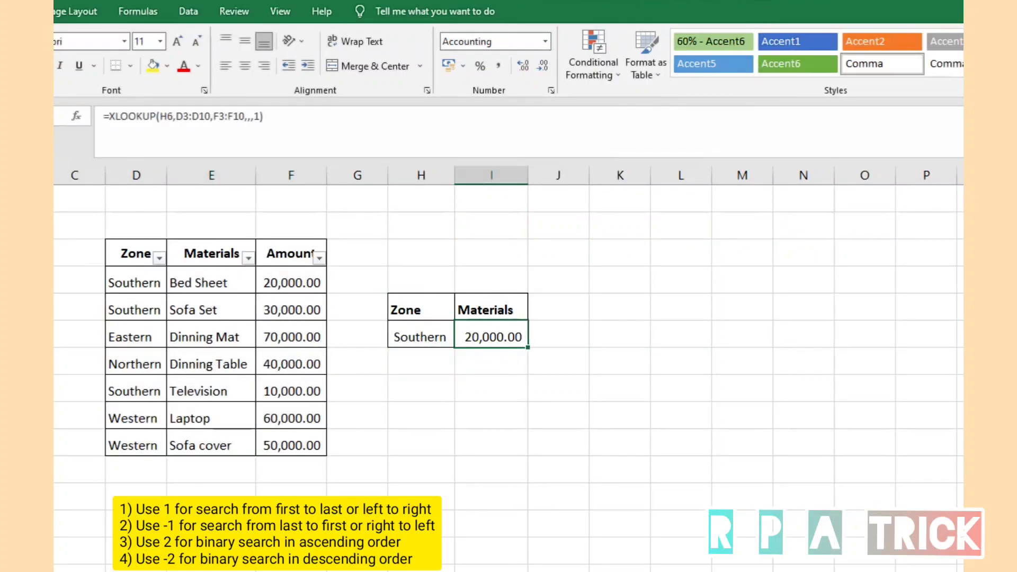
Step: Change the search mode in the I6 XLOOKUP formula to -1 to search from last to first
{"action": "key", "text": "F2"}
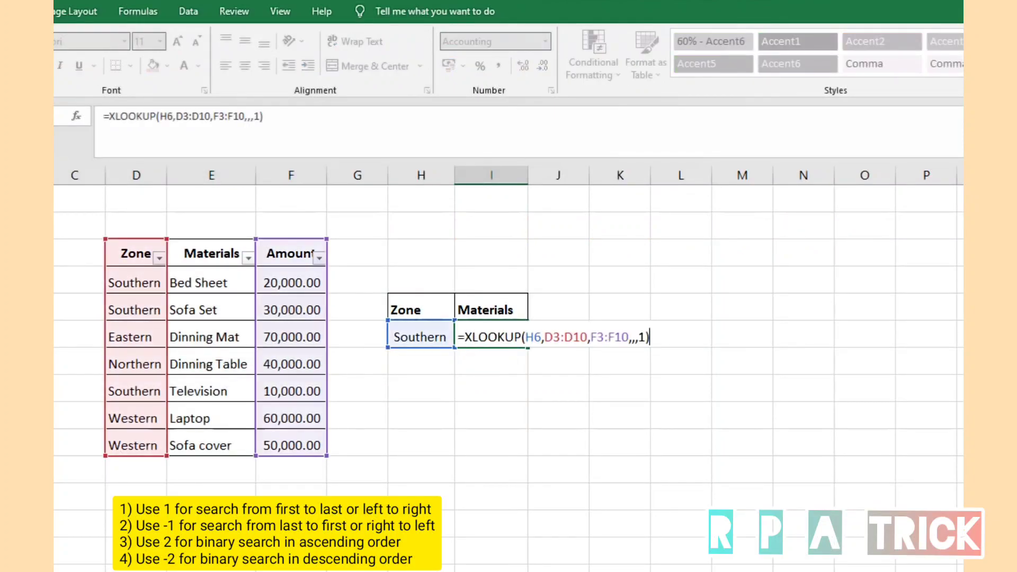
{"action": "left_click", "coordinate": [638, 337]}
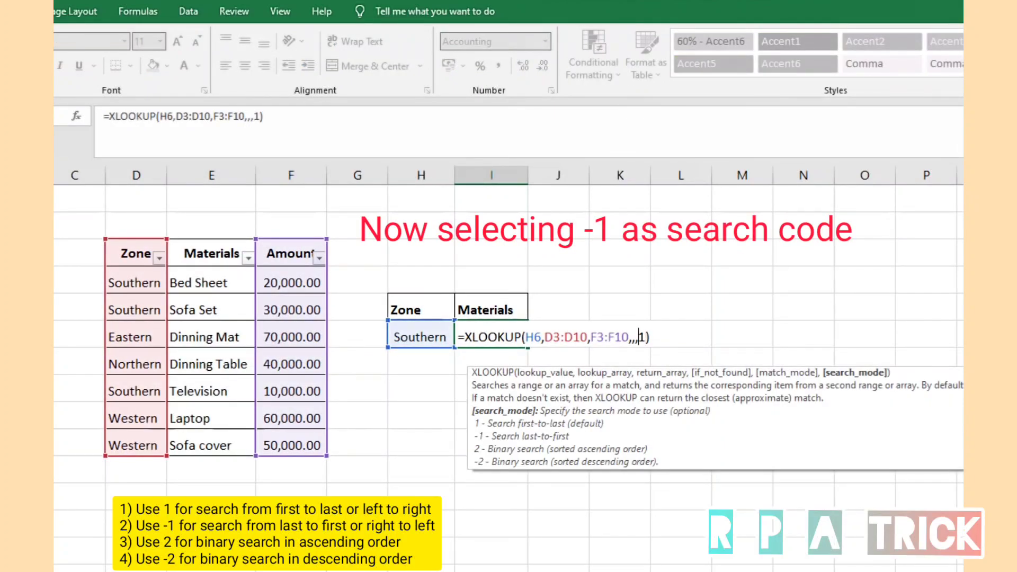
{"action": "type", "text": "-"}
{"action": "key", "text": "Return"}
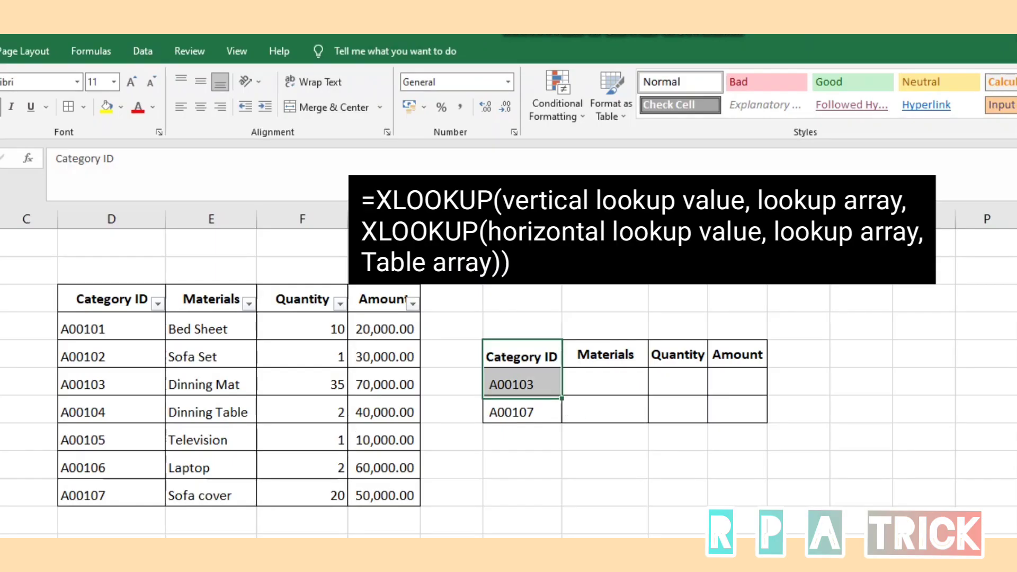
{"action": "left_click_drag", "start_coordinate": [521, 385], "coordinate": [521, 412]}
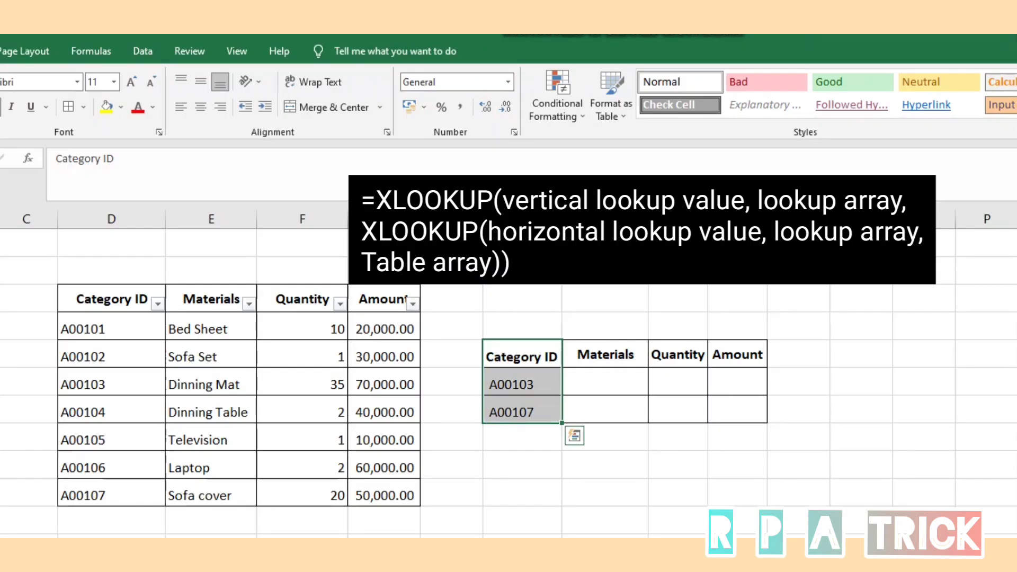
{"action": "left_click_drag", "start_coordinate": [521, 355], "coordinate": [677, 354]}
{"action": "key", "text": "shift+Right"}
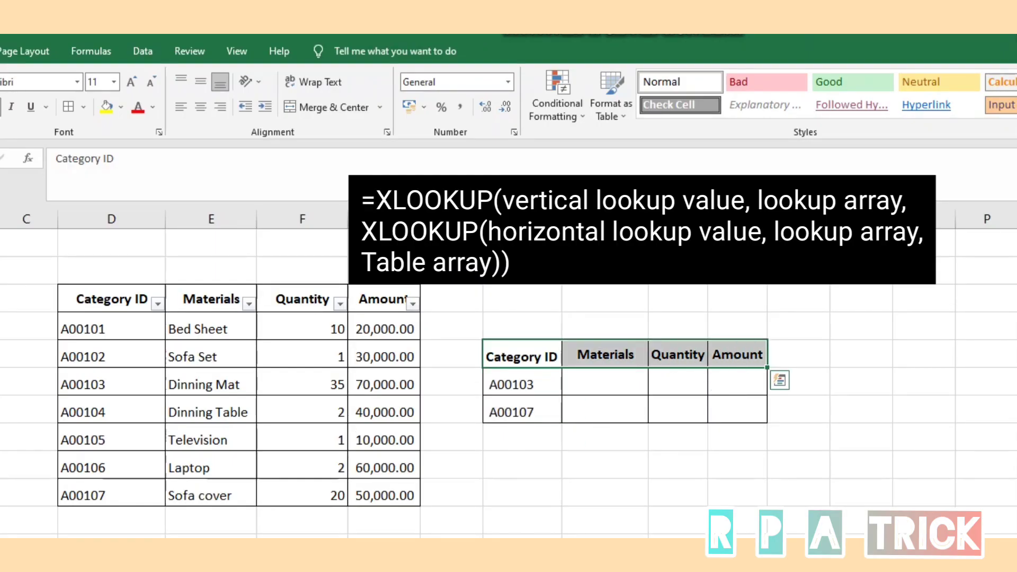
Step: Start an XLOOKUP in J6 for the Materials of A00103, using the column-locked reference $I6 as lookup value
{"action": "left_click", "coordinate": [605, 381]}
{"action": "type", "text": "=xlookup("}
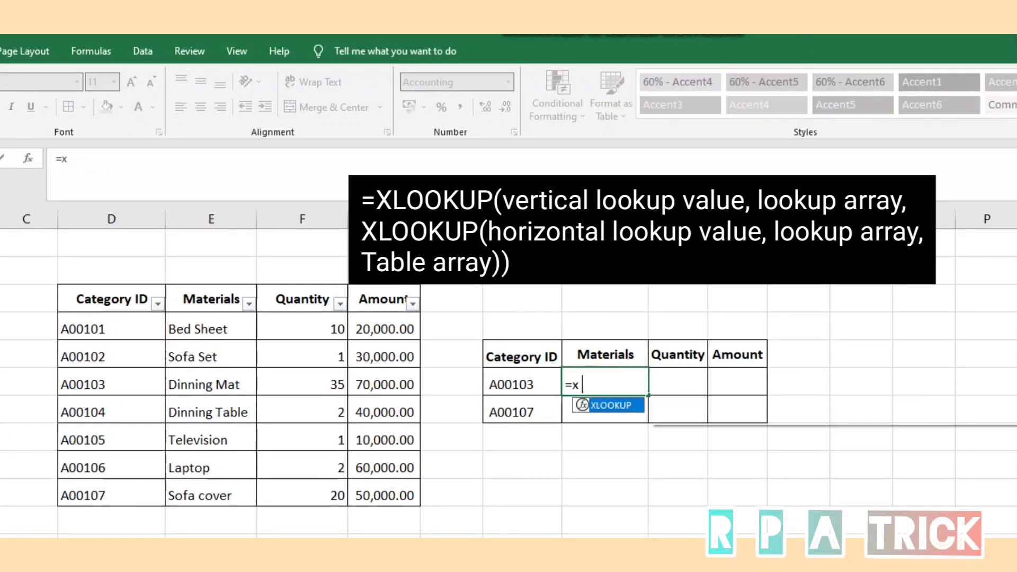
{"action": "left_click", "coordinate": [375, 384]}
{"action": "left_click", "coordinate": [511, 384]}
{"action": "type", "text": ","}
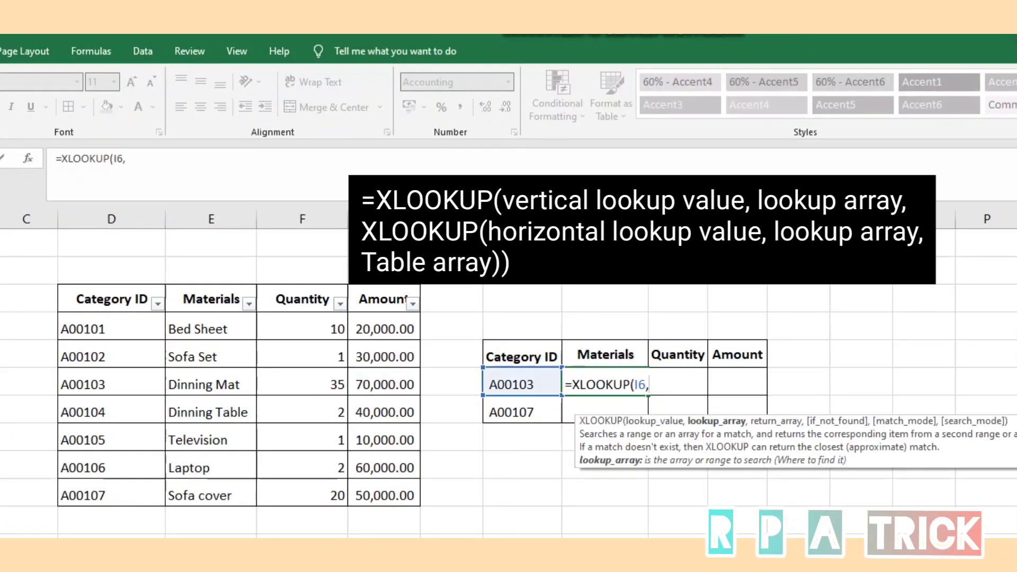
{"action": "left_click", "coordinate": [110, 159]}
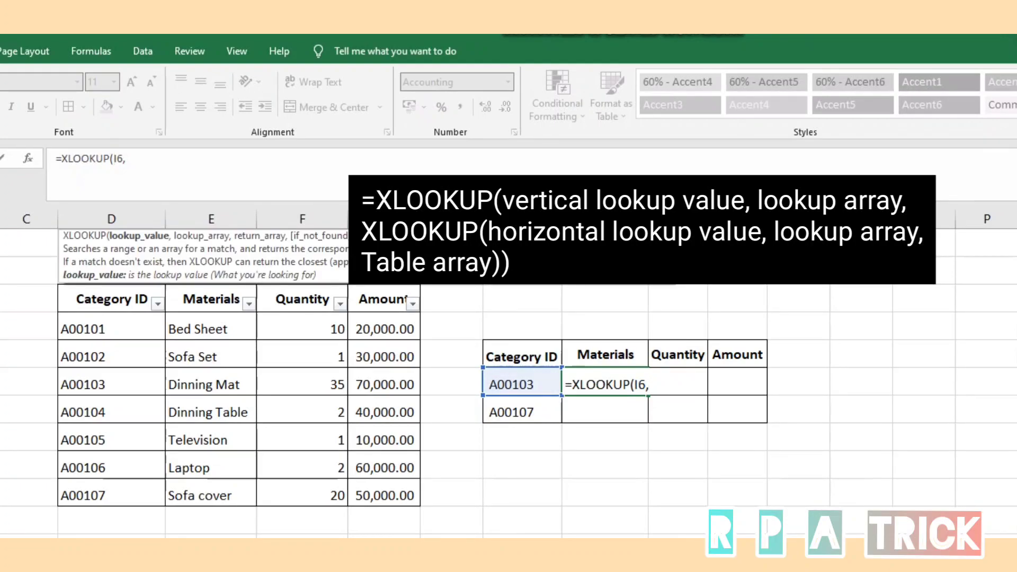
{"action": "type", "text": "$"}
{"action": "left_click", "coordinate": [131, 158]}
Step: Set the J6 lookup array to $D$3:$D$10 and nest a second XLOOKUP as return array with lookup value J$5
{"action": "left_click_drag", "start_coordinate": [111, 299], "coordinate": [111, 496]}
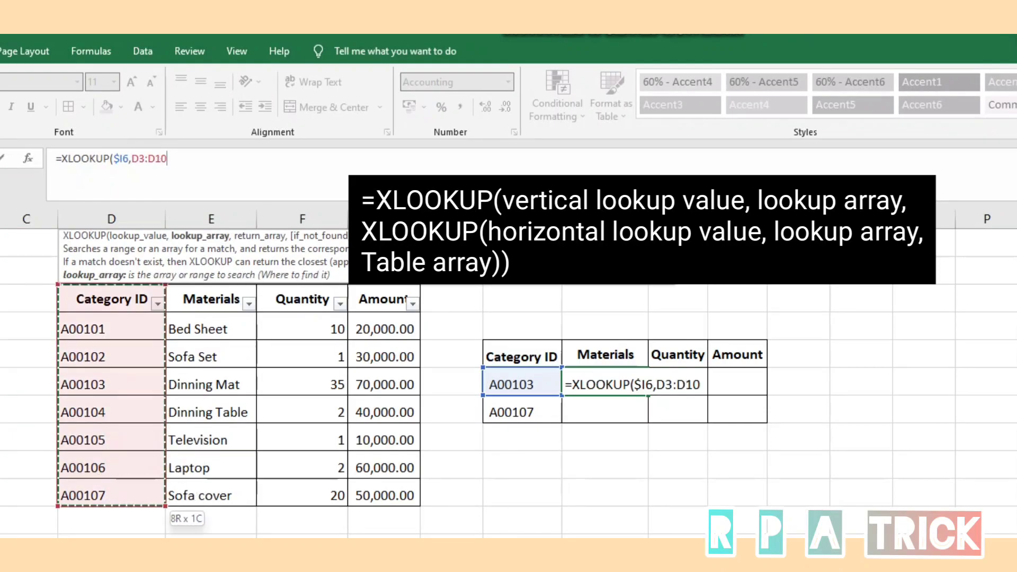
{"action": "key", "text": "F4"}
{"action": "type", "text": ",xloo"}
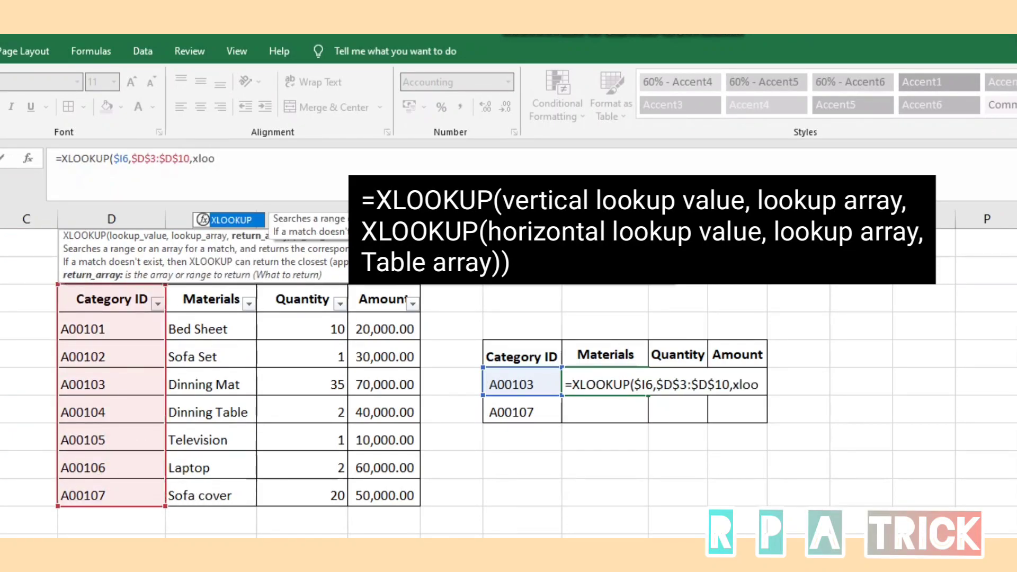
{"action": "key", "text": "Tab"}
{"action": "left_click", "coordinate": [605, 354]}
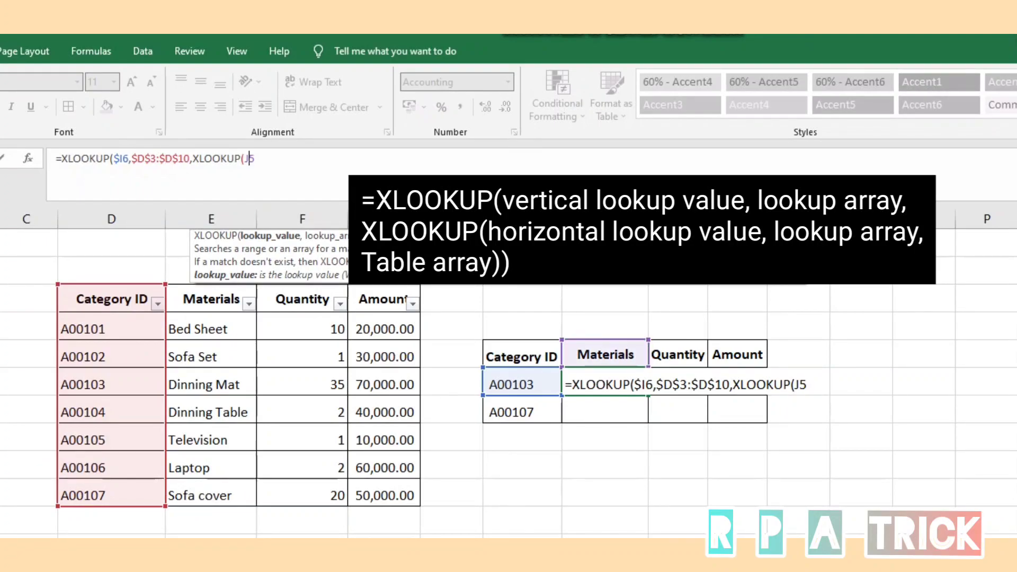
{"action": "key", "text": "F4"}
{"action": "key", "text": "F4"}
{"action": "type", "text": ","}
Step: Complete the nested XLOOKUP in J6 with lookup array $D$3:$G$3 and return array $D$3:$G$10
{"action": "left_click_drag", "start_coordinate": [106, 299], "coordinate": [389, 302]}
{"action": "key", "text": "F4"}
{"action": "type", "text": ","}
{"action": "left_click_drag", "start_coordinate": [106, 299], "coordinate": [384, 495]}
{"action": "key", "text": "F4"}
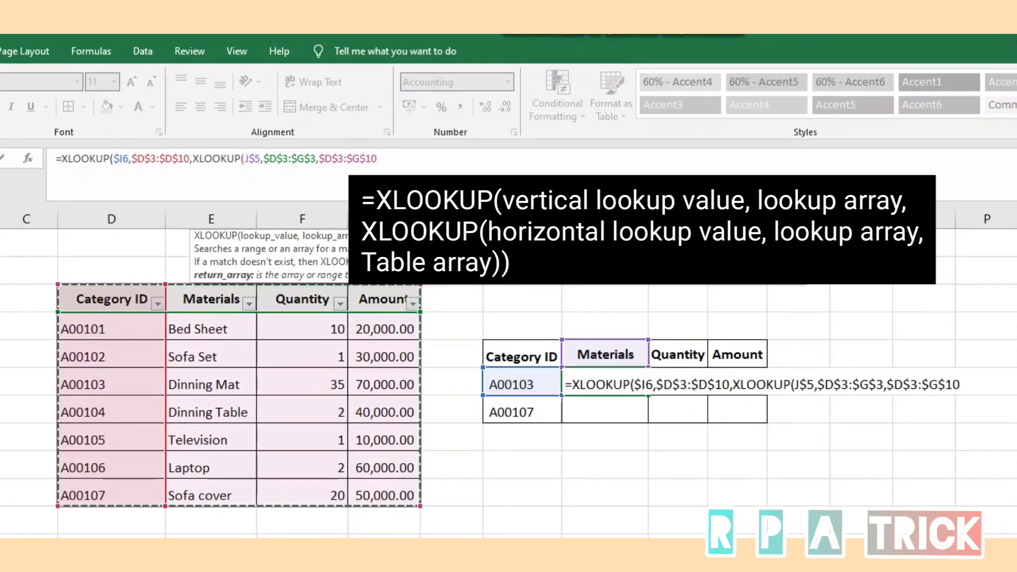
{"action": "key", "text": "Return"}
{"action": "key", "text": "Return"}
Step: Fill the J6 formula across to L6 and down to row 7 for both category IDs
{"action": "left_click_drag", "start_coordinate": [605, 384], "coordinate": [738, 384]}
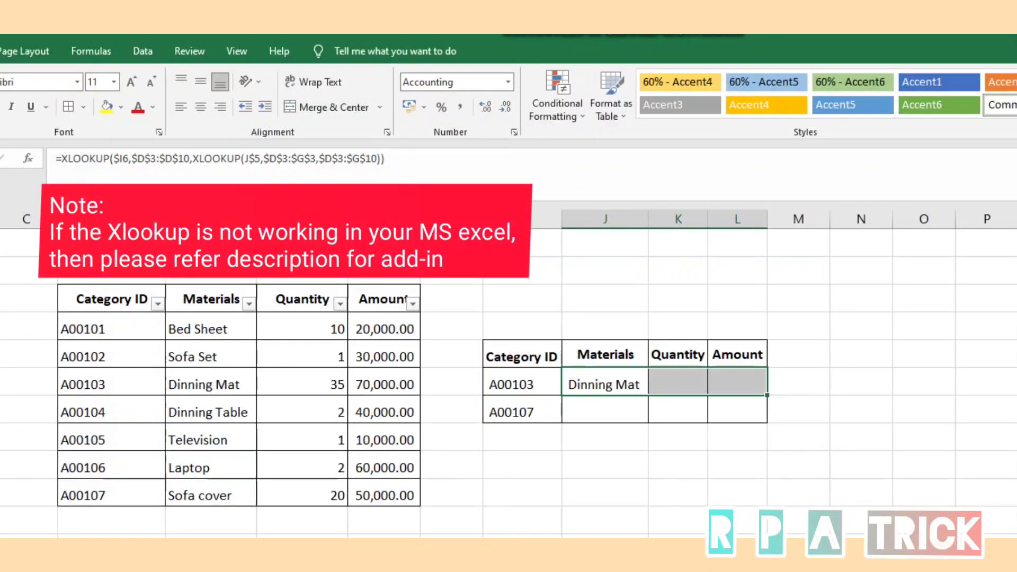
{"action": "key", "text": "ctrl+r"}
{"action": "key", "text": "shift+Down"}
{"action": "key", "text": "ctrl+d"}
Step: Autofit the widths of columns J to L to the filled result cells only
{"action": "key", "text": "alt+o"}
{"action": "key", "text": "c"}
{"action": "key", "text": "a"}
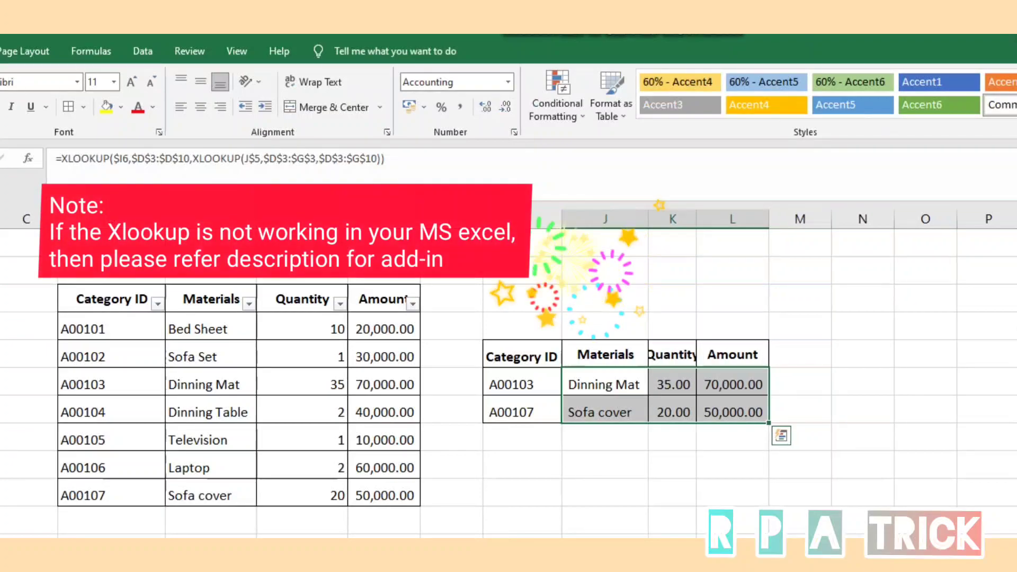
Step: Autofit the column widths of the whole lookup table I5:L7, including its header row
{"action": "left_click", "coordinate": [521, 354]}
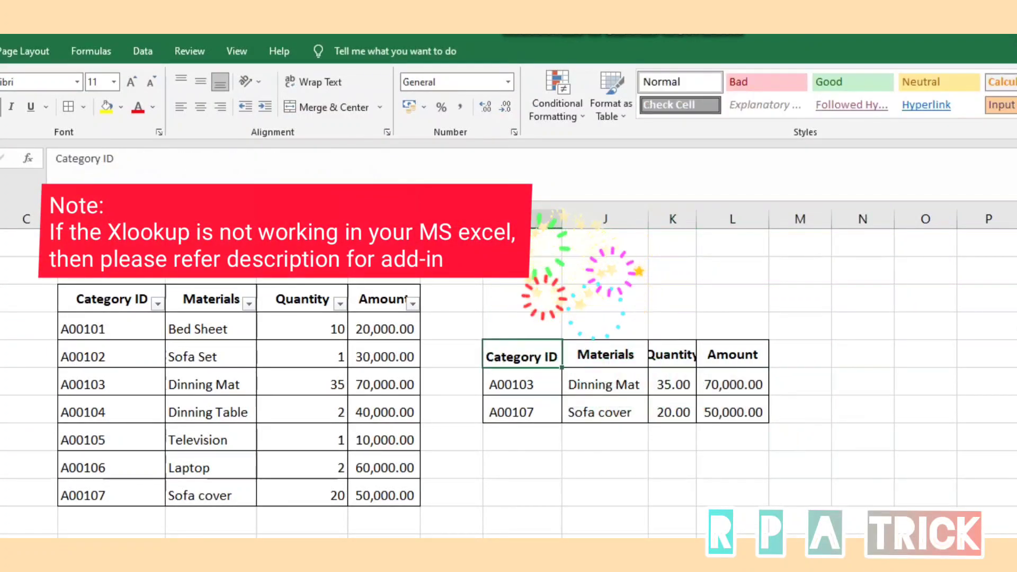
{"action": "key", "text": "ctrl+shift+Right"}
{"action": "key", "text": "ctrl+shift+Down"}
{"action": "key", "text": "alt+o"}
{"action": "key", "text": "c"}
{"action": "key", "text": "a"}
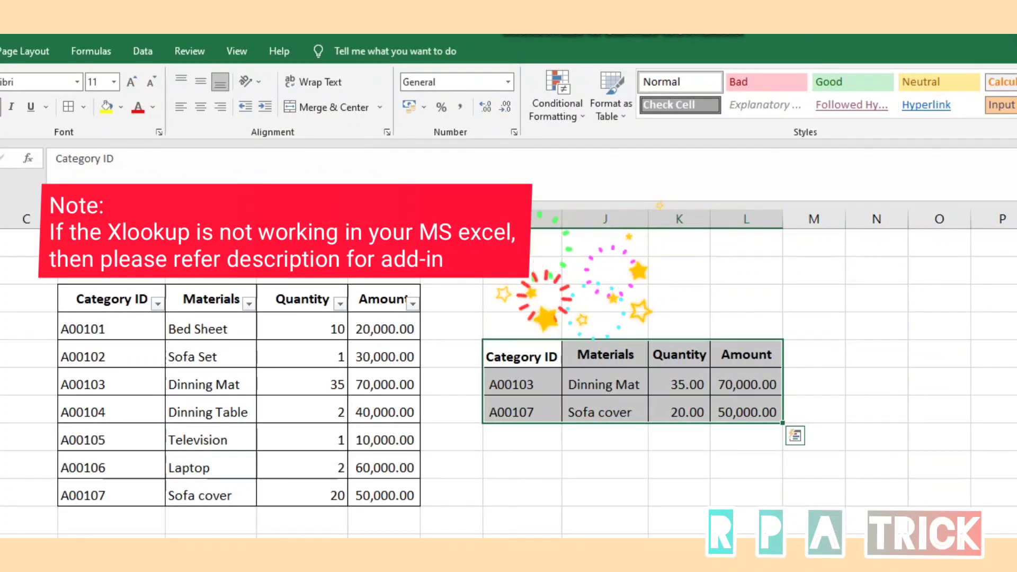